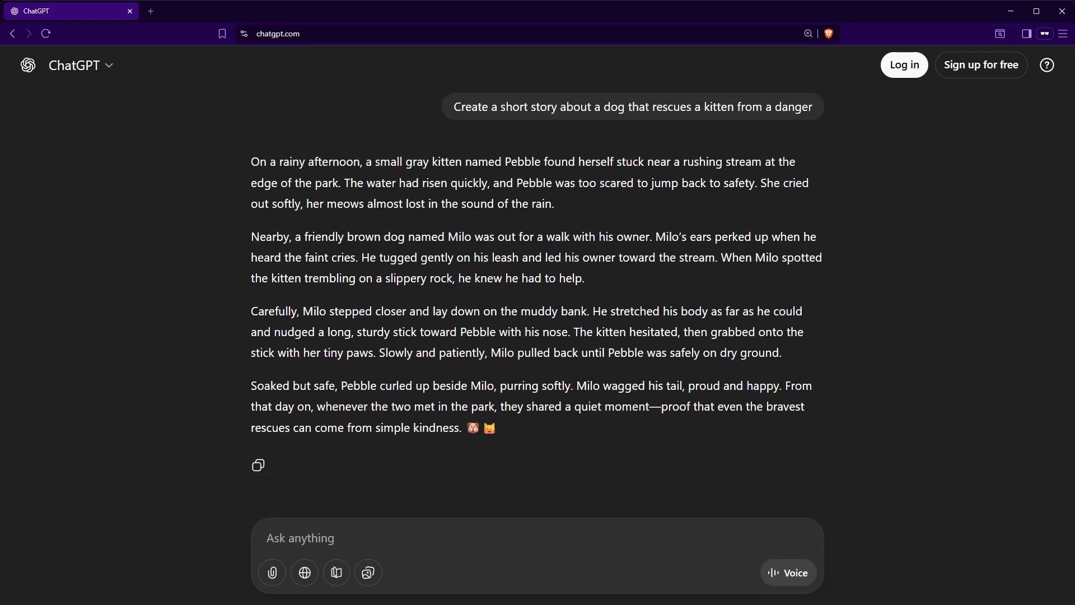
# Step: Ask ChatGPT to "Create scenes for this short story." and review the scene breakdown
pyautogui.write('Create scenes for this short story.')
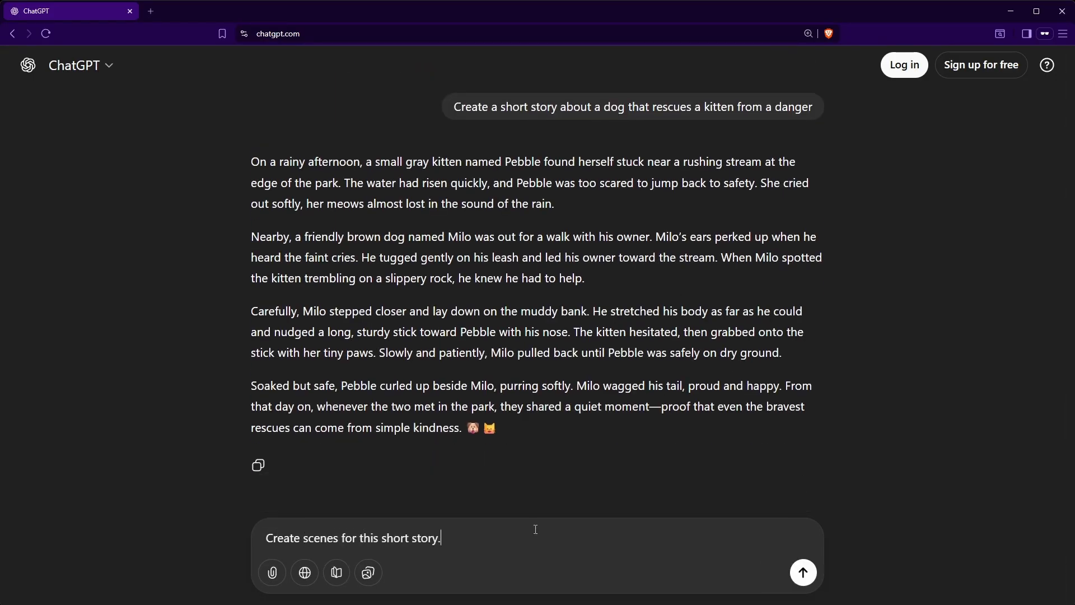
pyautogui.press('Return')
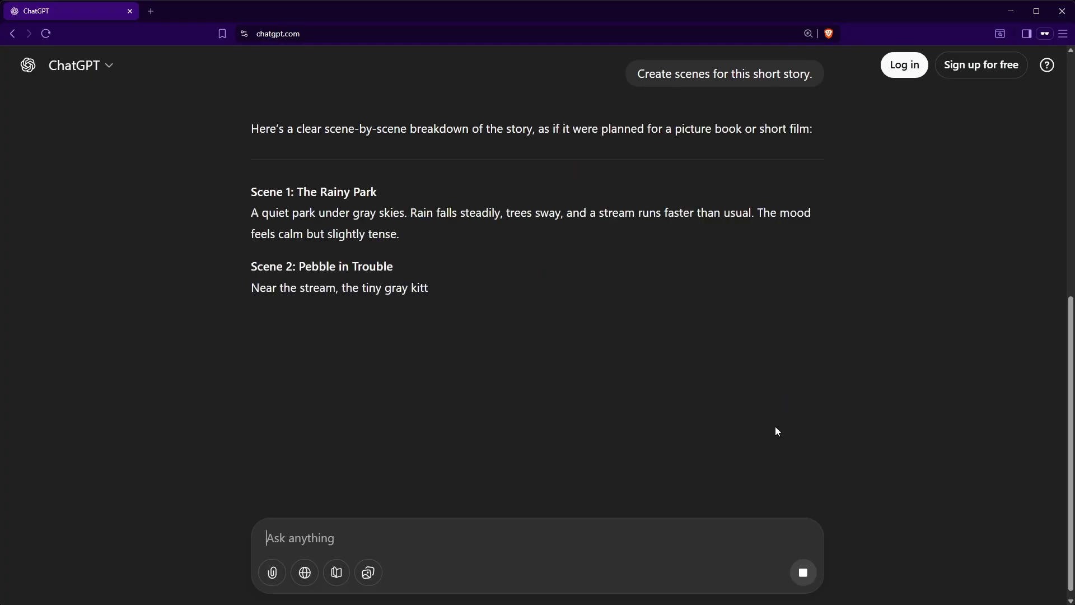
pyautogui.scroll(-5, 978, 380)
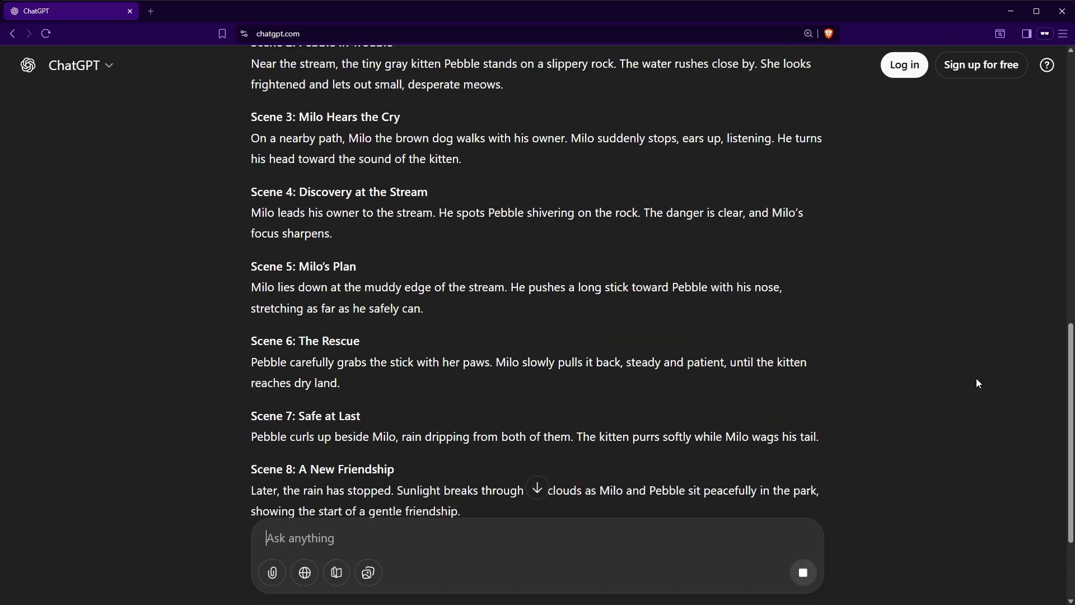
# Step: Ask ChatGPT to "Create detailed descriptions of the characters in the story" and bring the Milo the Dog description into view
pyautogui.write('Create detailed ')
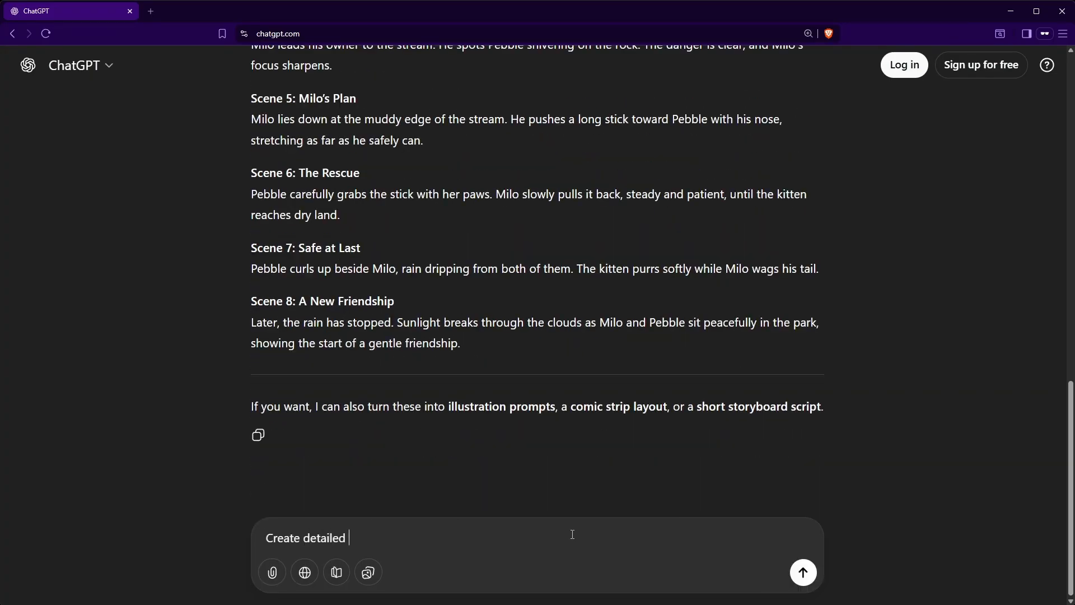
pyautogui.write('descriptions of the characters in the story')
pyautogui.press('Return')
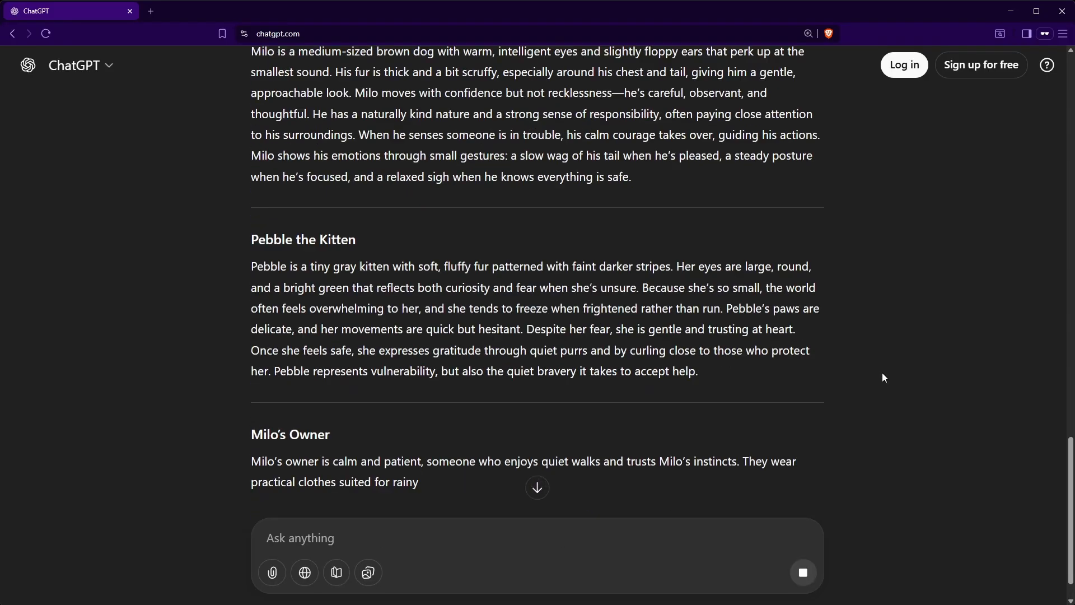
pyautogui.scroll(7, 537, 280)
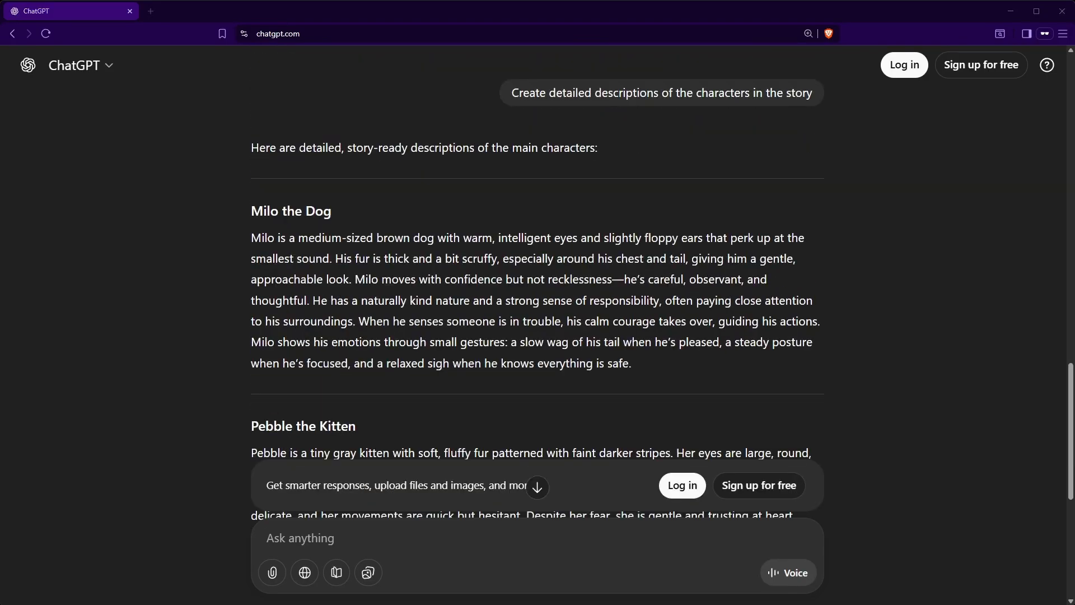
# Step: Copy the Milo the Dog description from ChatGPT and generate images from it in Google Flow, after checking the image generation settings
pyautogui.moveTo(633, 364); pyautogui.dragTo(237, 197)
pyautogui.hotkey('ctrl', 'c')
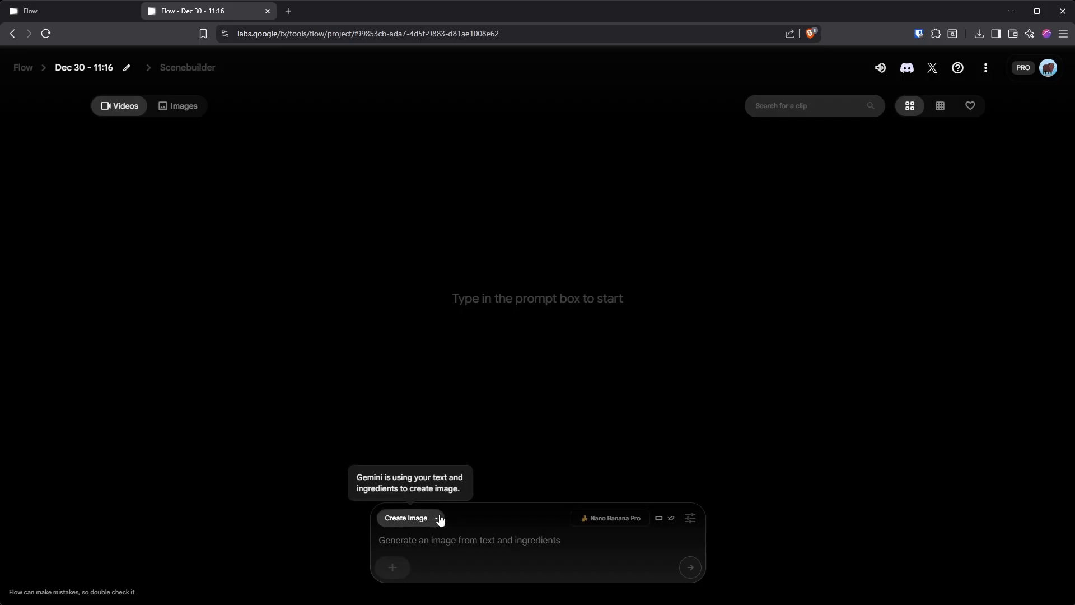
pyautogui.click(691, 518)
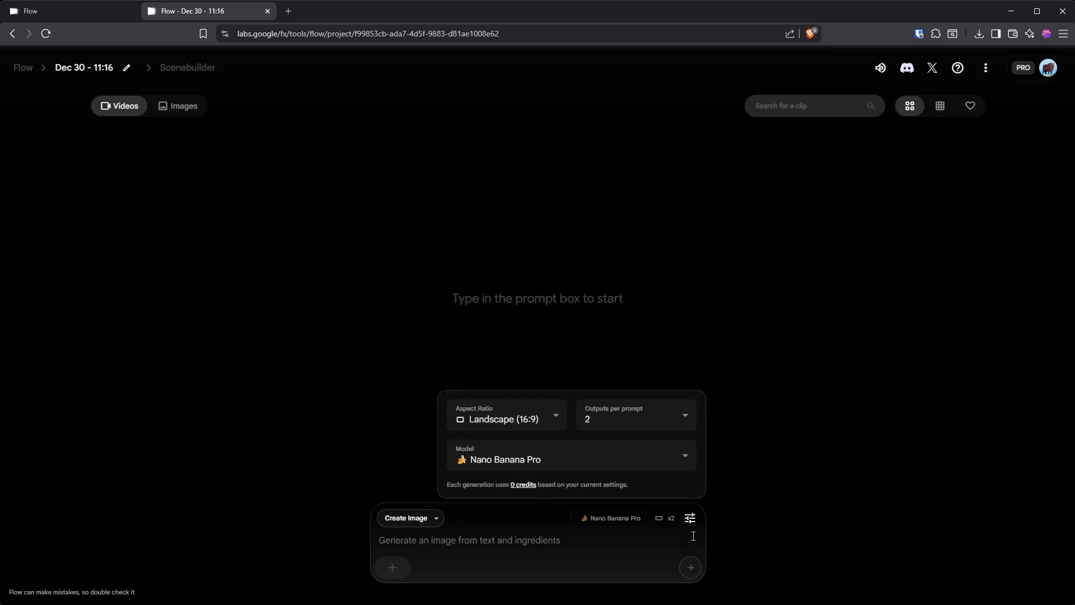
pyautogui.click(690, 518)
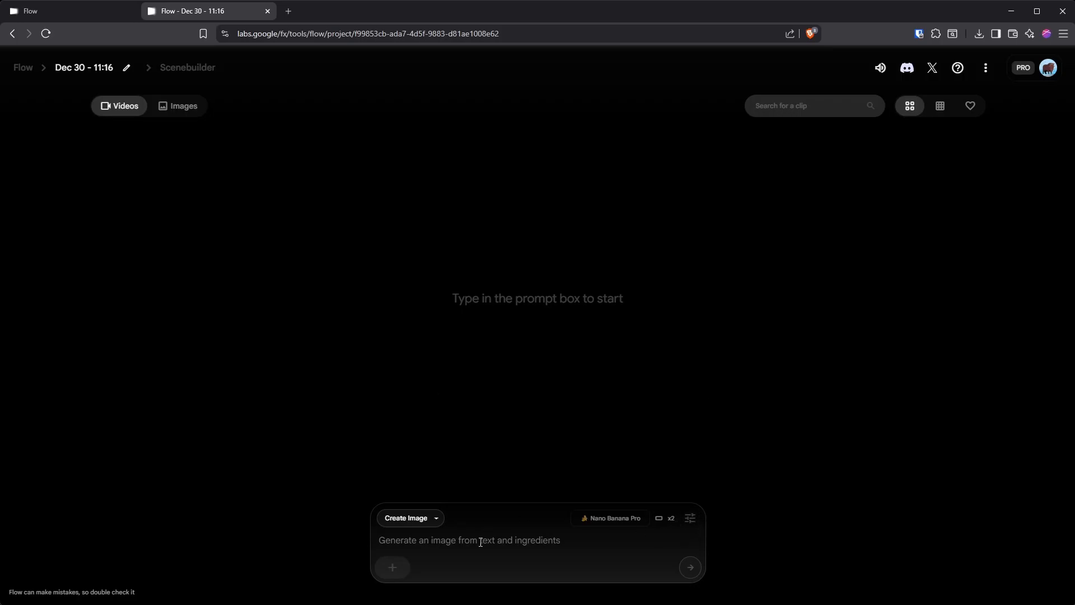
pyautogui.hotkey('ctrl', 'v')
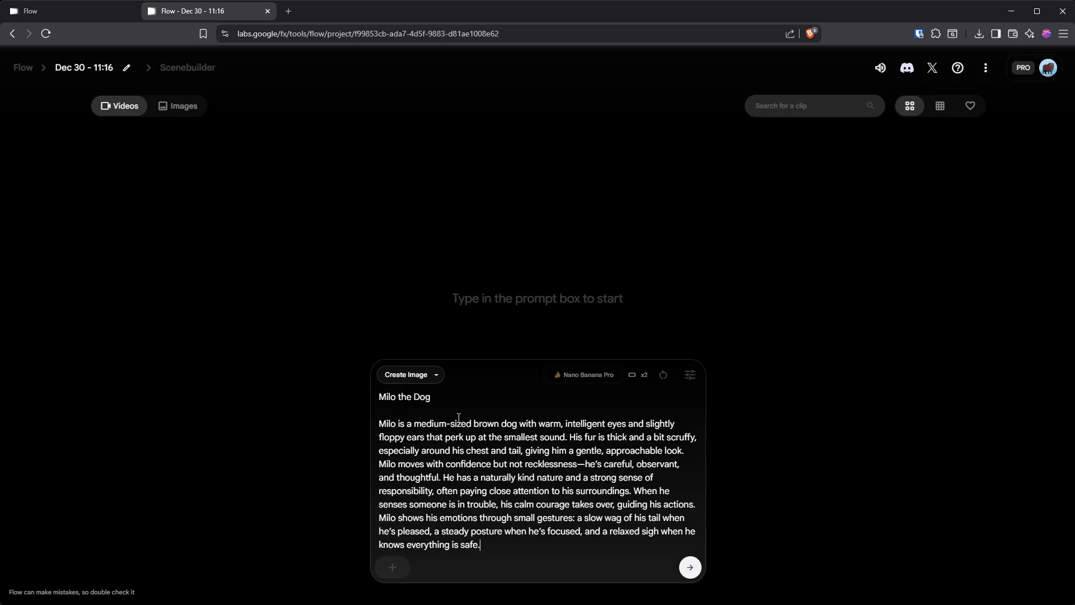
pyautogui.click(690, 568)
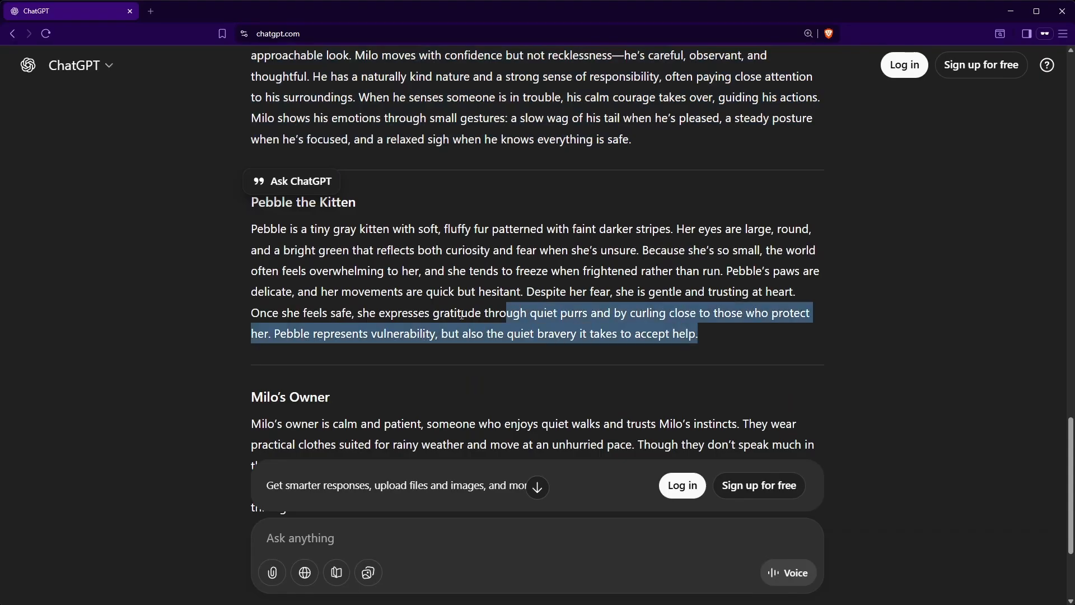
# Step: Generate images in Flow from ChatGPT's Pebble the Kitten description and mark the close-up of the kitten on a blanket as favorite
pyautogui.moveTo(504, 314); pyautogui.dragTo(243, 207)
pyautogui.write('Pebble the Kitten  Pebble is a tiny gray kitten with soft, fluffy fur patterned with faint darker stripes. Her eyes are large, round, and a bright green that reflects both curiosity and fear when she’s unsure. Because she’s so small, the world often feels overwhelming to her, and she tends to freeze when frightened rather than run. Pebble’s paws are delicate, and her movements are quick but hesitant. Despite her fear, she is gentle and trusting at heart. Once she feels safe, she expresses gratitude through quiet purrs and by curling close to those who protect her. Pebble represents vulnerability, but also the quiet bravery it takes to accept help.')
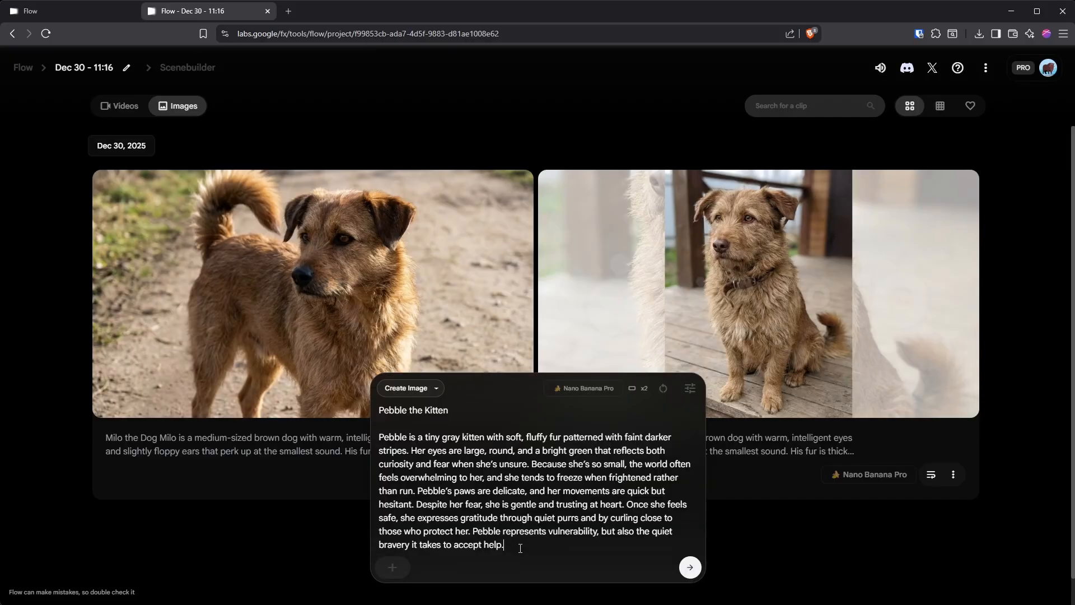
pyautogui.click(690, 568)
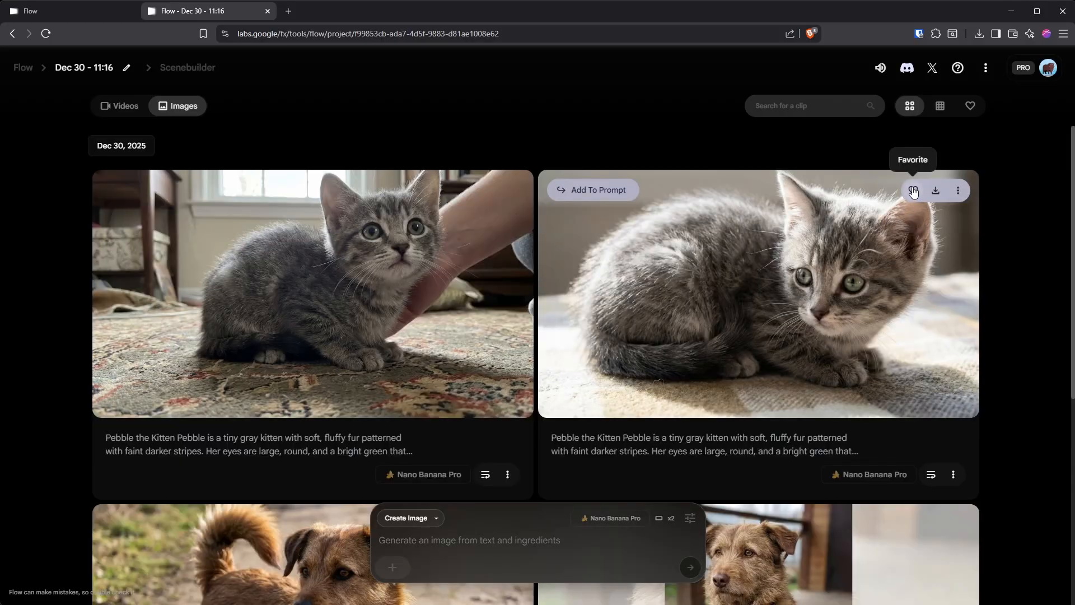
pyautogui.click(914, 191)
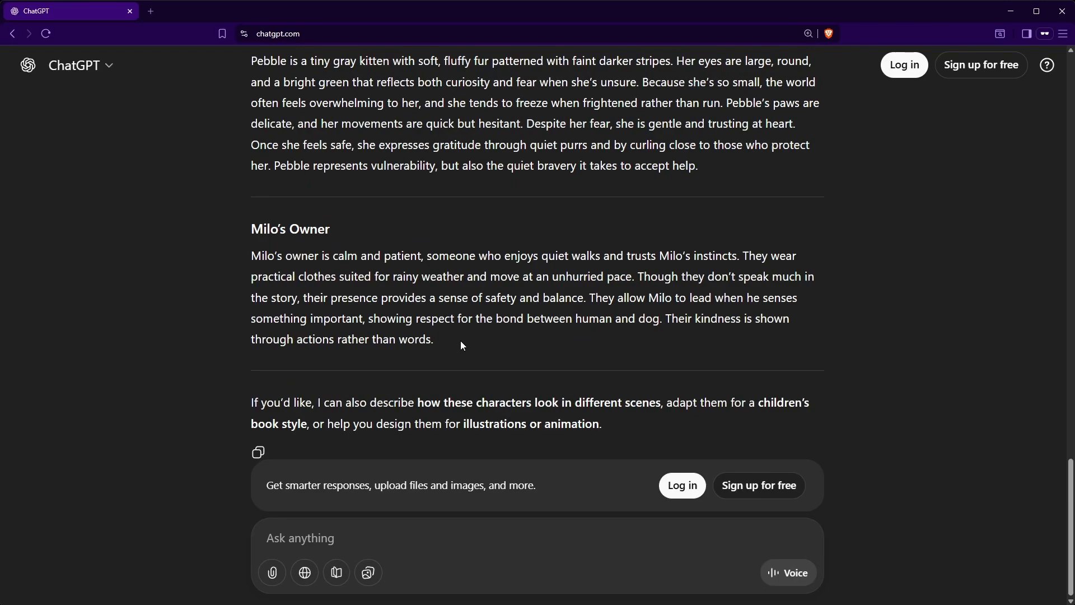
# Step: Copy the Milo's Owner description from ChatGPT and generate images from it in Flow
pyautogui.moveTo(460, 342); pyautogui.dragTo(242, 227)
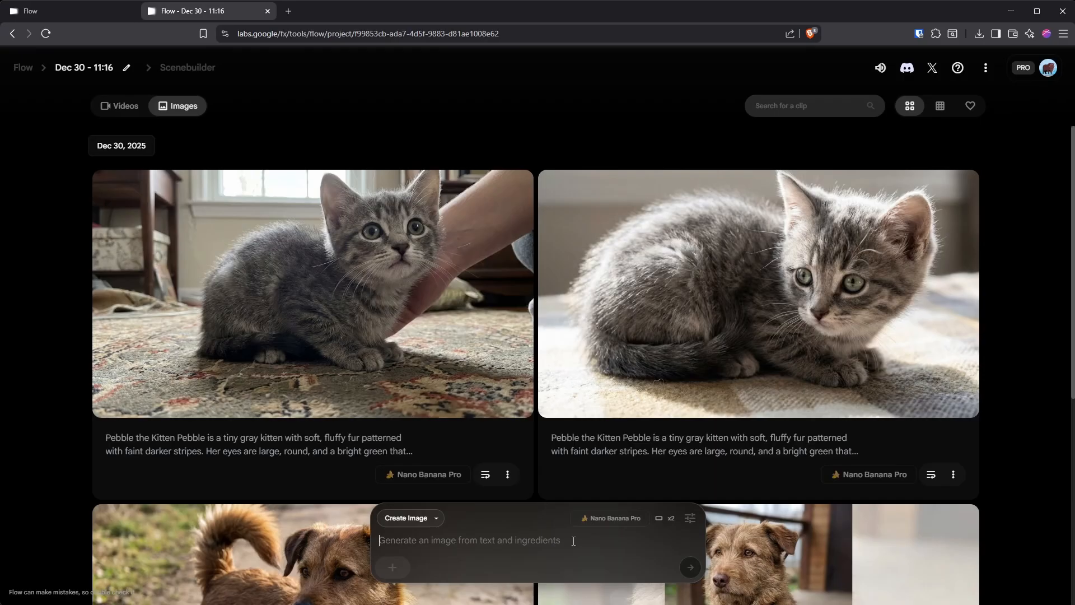
pyautogui.write('Milo’s Owner  Milo’s owner is calm and patient, someone who enjoys quiet walks and trusts Milo’s instincts. They wear practical clothes suited for rainy weather and move at an unhurried pace. Though they don’t speak much in the story, their presence provides a sense of safety and balance. They allow Milo to lead when he senses something important, showing respect for the bond between human and dog. Their kindness is shown through actions rather than words.')
pyautogui.click(690, 568)
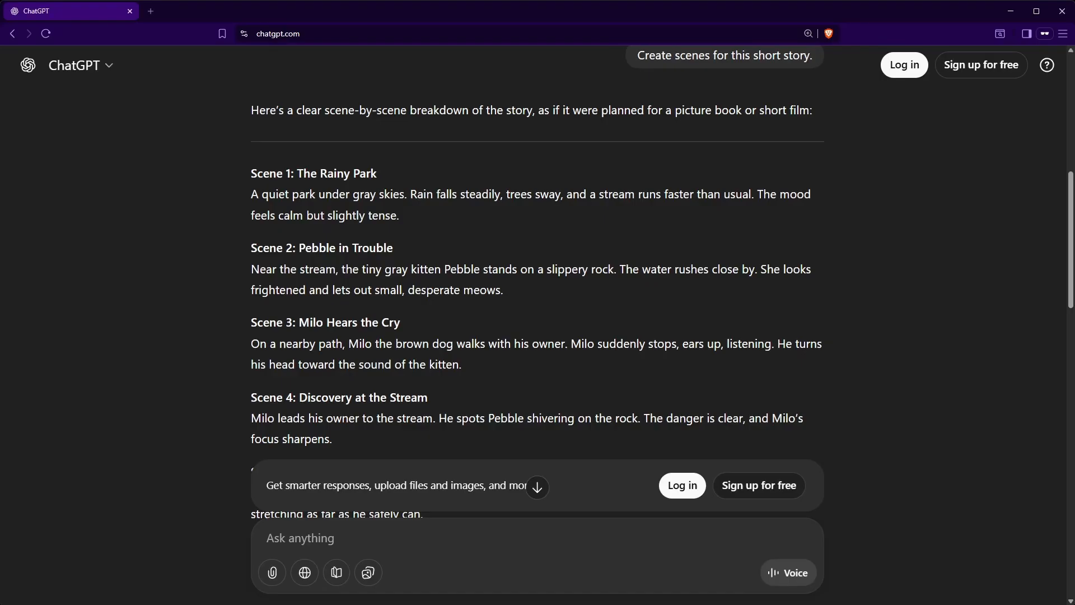
# Step: Copy the "Scene 1: The Rainy Park" text from ChatGPT and generate images from it in Flow
pyautogui.moveTo(251, 171); pyautogui.dragTo(439, 218)
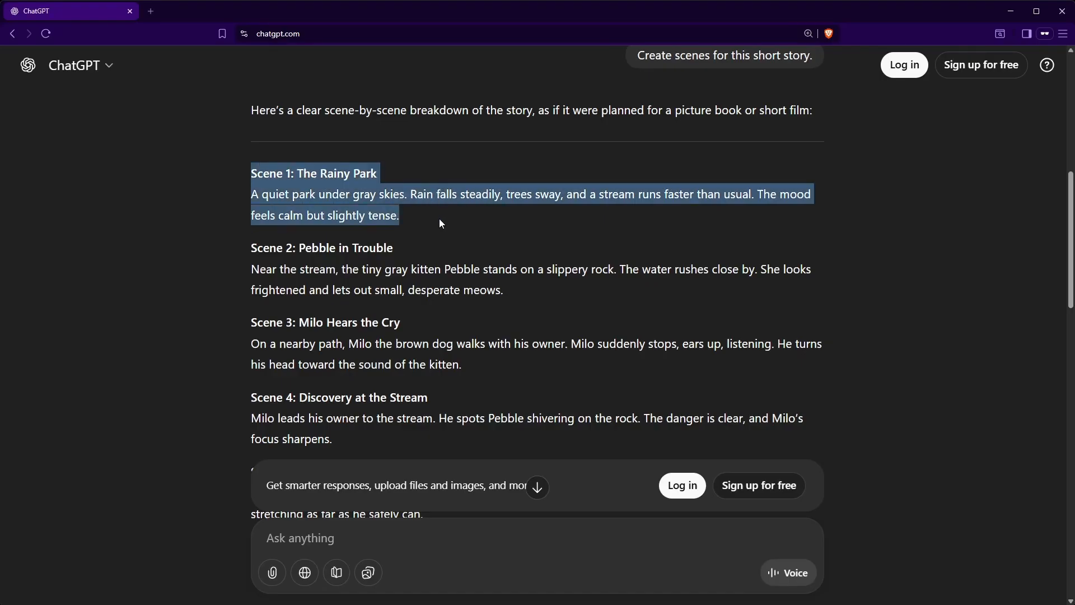
pyautogui.write('Scene 1: The Rainy Park A quiet park under gray skies. Rain falls steadily, trees sway, and a stream runs faster than usual. The mood feels calm but slightly tense.')
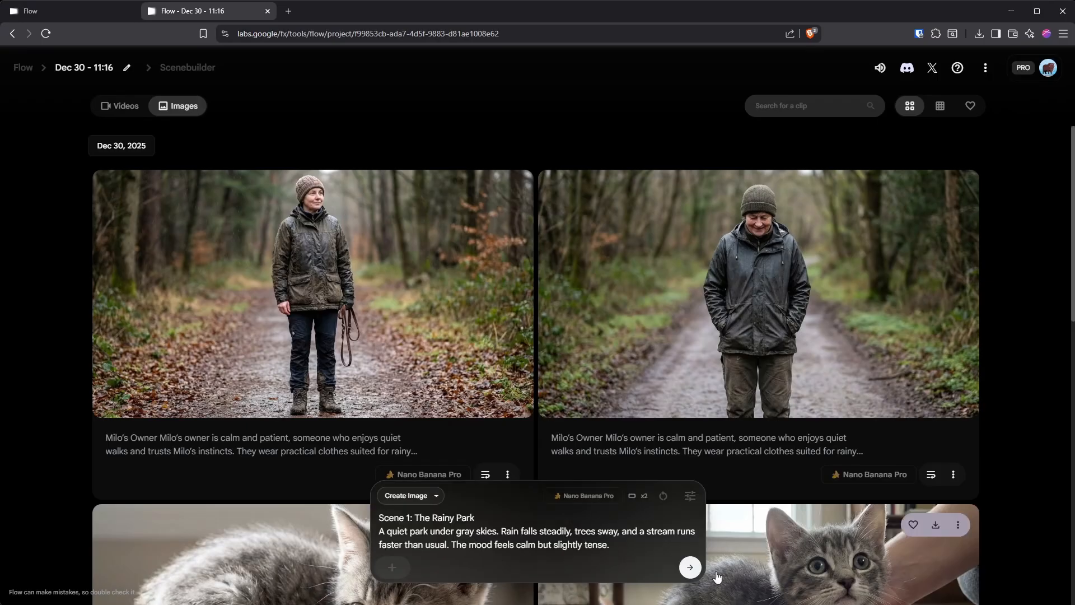
pyautogui.click(691, 569)
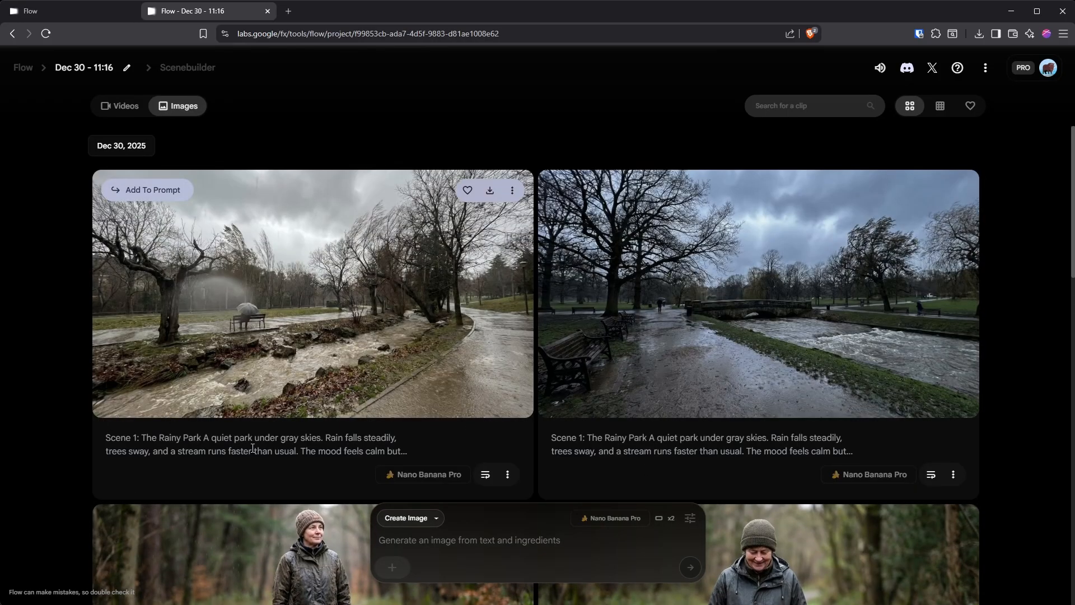
# Step: Download the owner image with the leash, the favorited Pebble image and the rainy park image with the bare tree in 2K
pyautogui.scroll(-5, 252, 448)
pyautogui.click(490, 244)
pyautogui.click(414, 295)
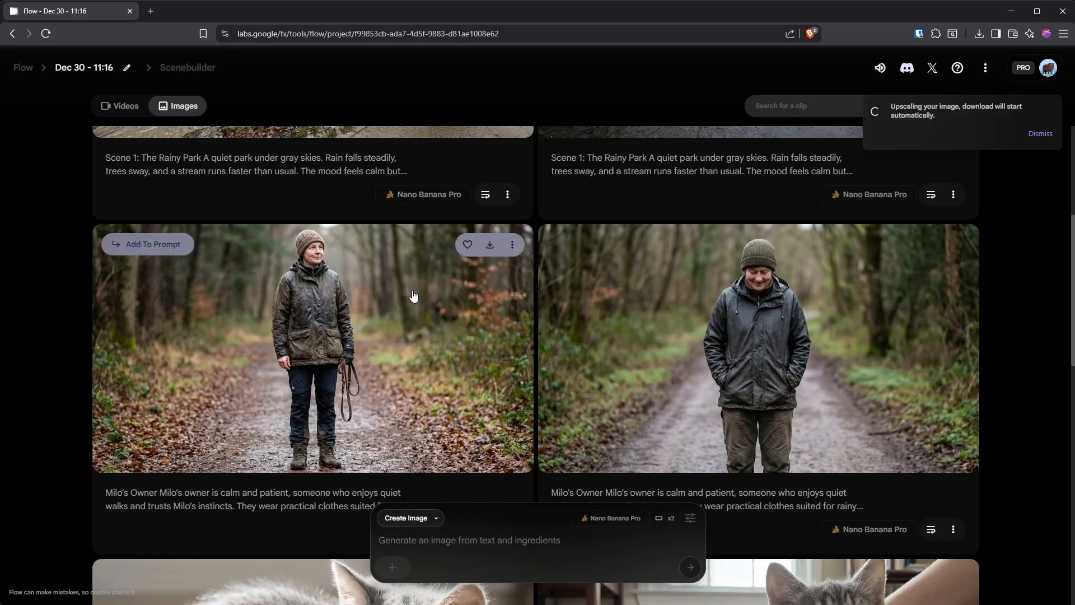
pyautogui.scroll(-5, 432, 350)
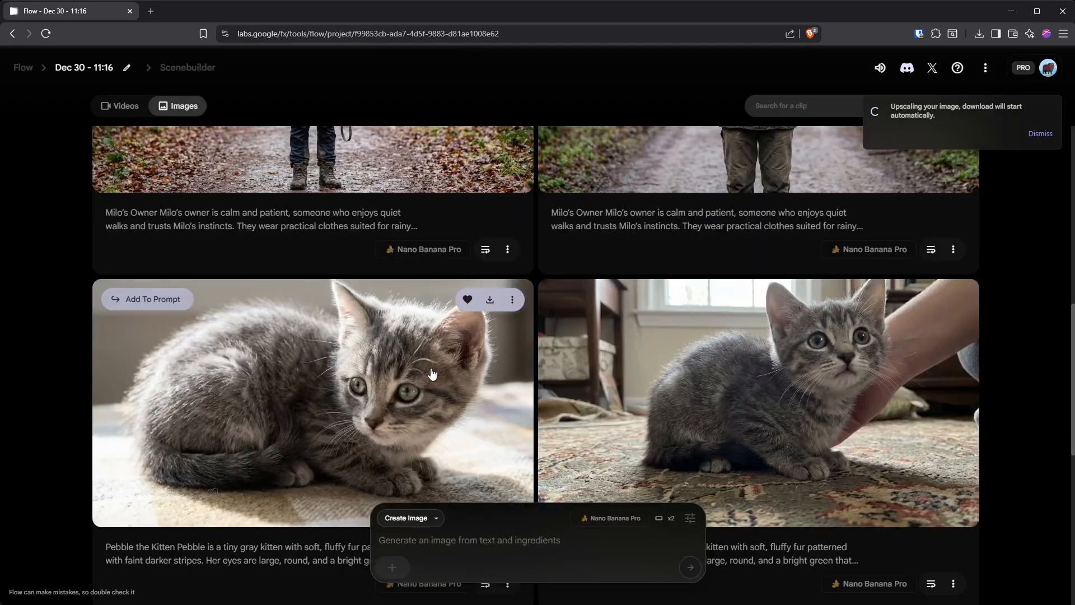
pyautogui.click(490, 303)
pyautogui.click(398, 346)
pyautogui.scroll(-4, 432, 343)
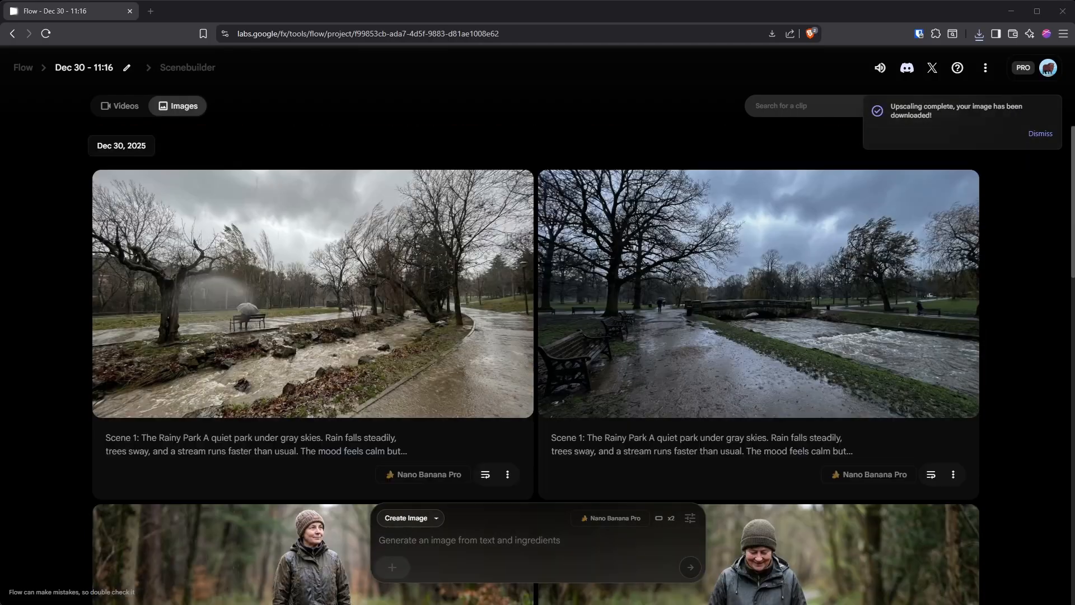
pyautogui.click(490, 193)
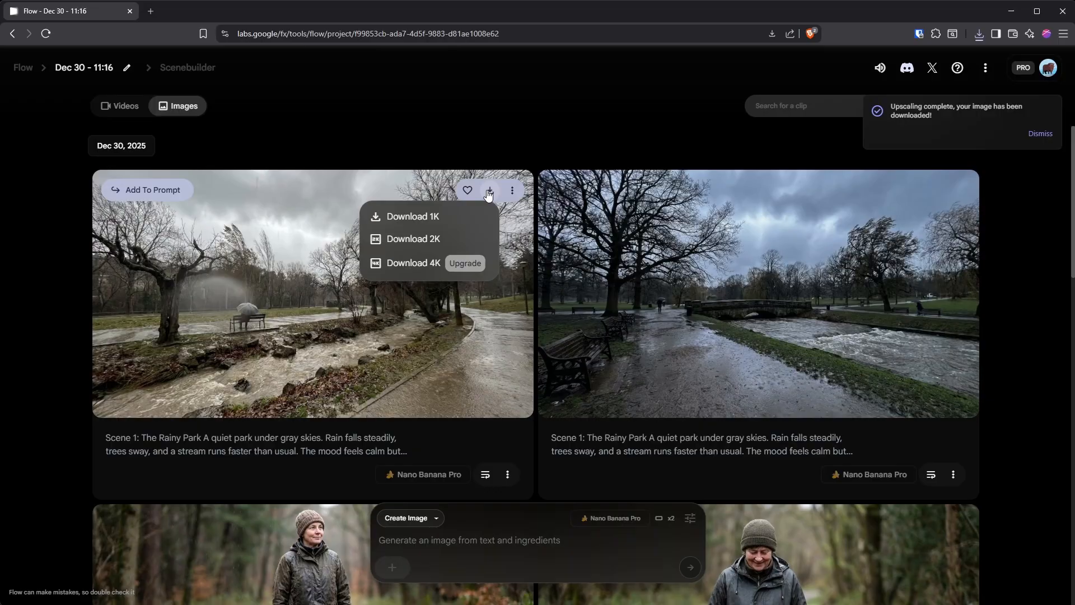
pyautogui.click(437, 240)
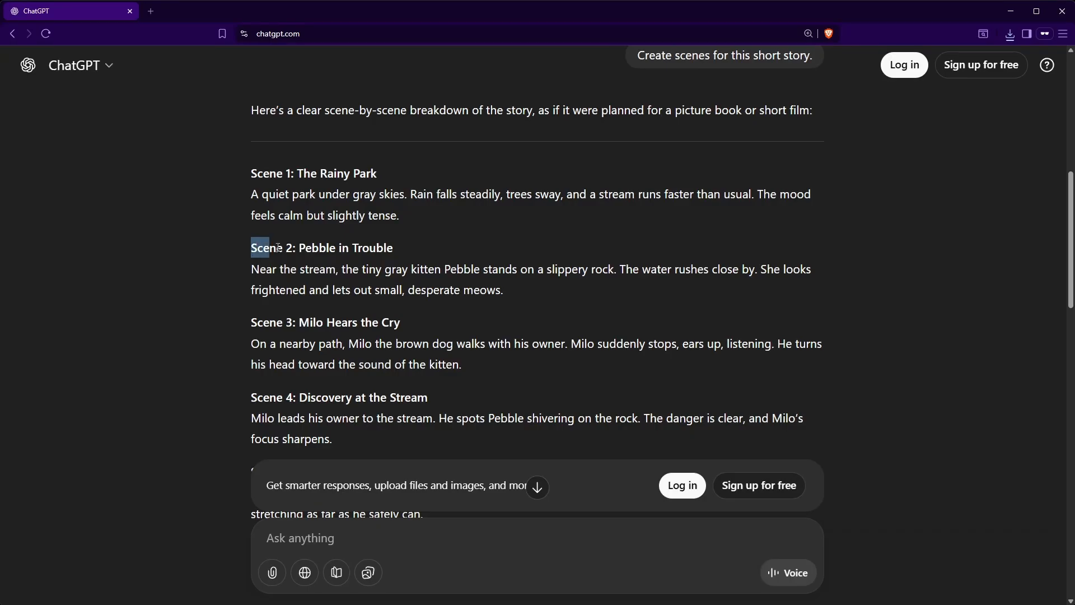
# Step: Generate images from ChatGPT's "Scene 2: Pebble in Trouble" text, using landscape crops of the favorited kitten and rainy park images as ingredients
pyautogui.moveTo(252, 312); pyautogui.dragTo(522, 287)
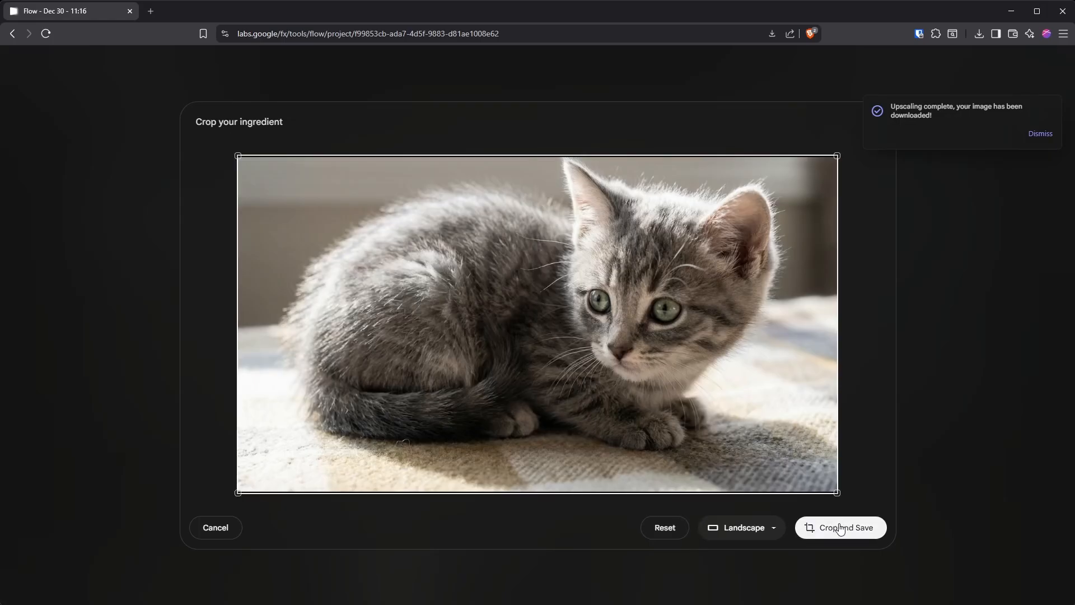
pyautogui.click(854, 535)
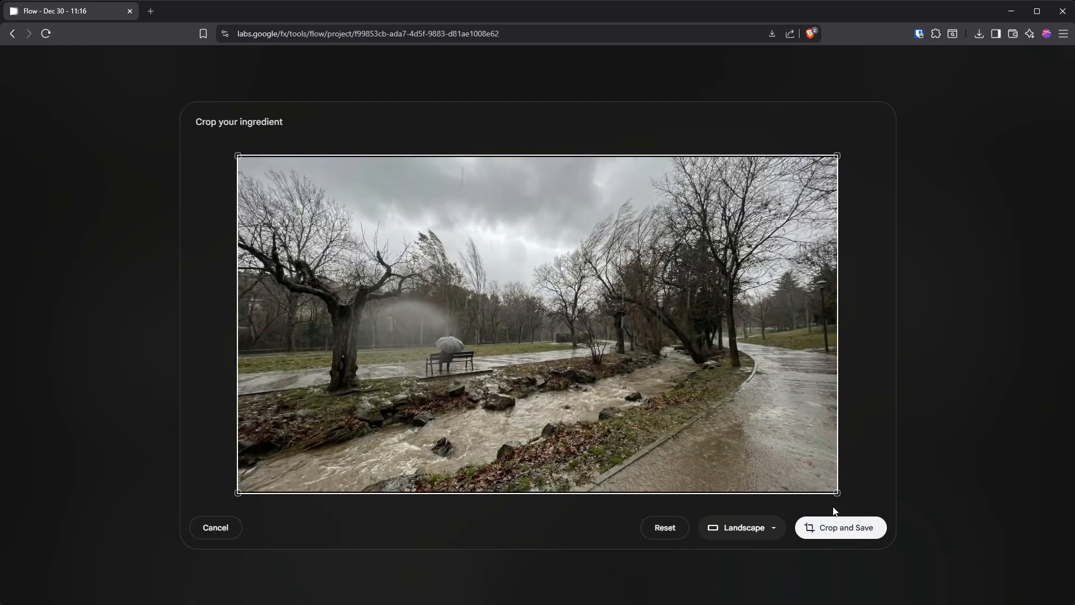
pyautogui.click(845, 529)
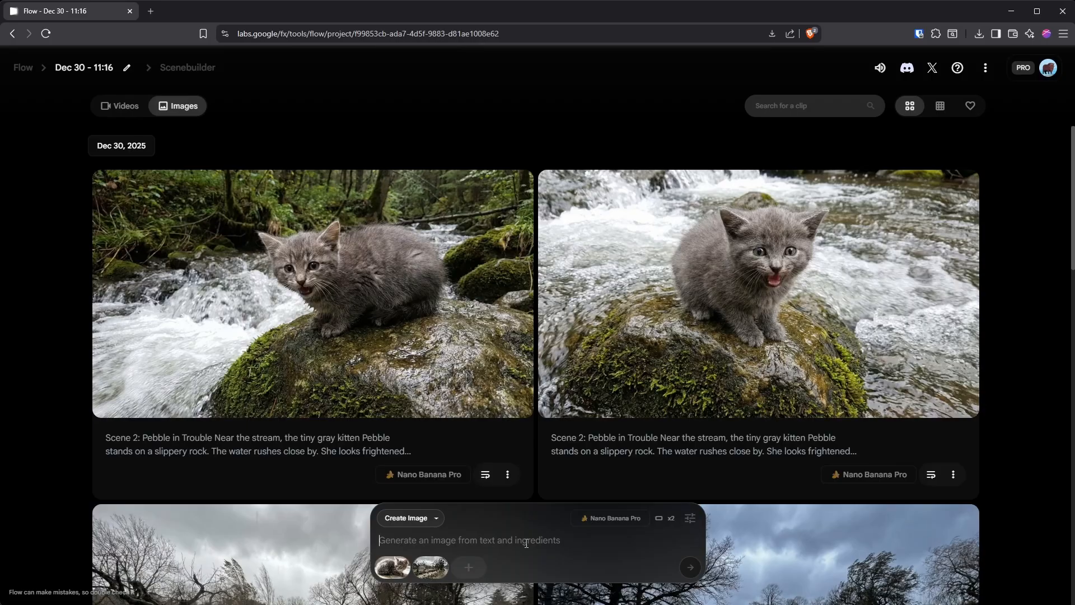
pyautogui.write('Scene 2: Pebble in Trouble Near the stream, the tiny gray kitten Pebble stands on a slippery rock. The water rushes close by. She looks frightened and lets out small, desperate meows.')
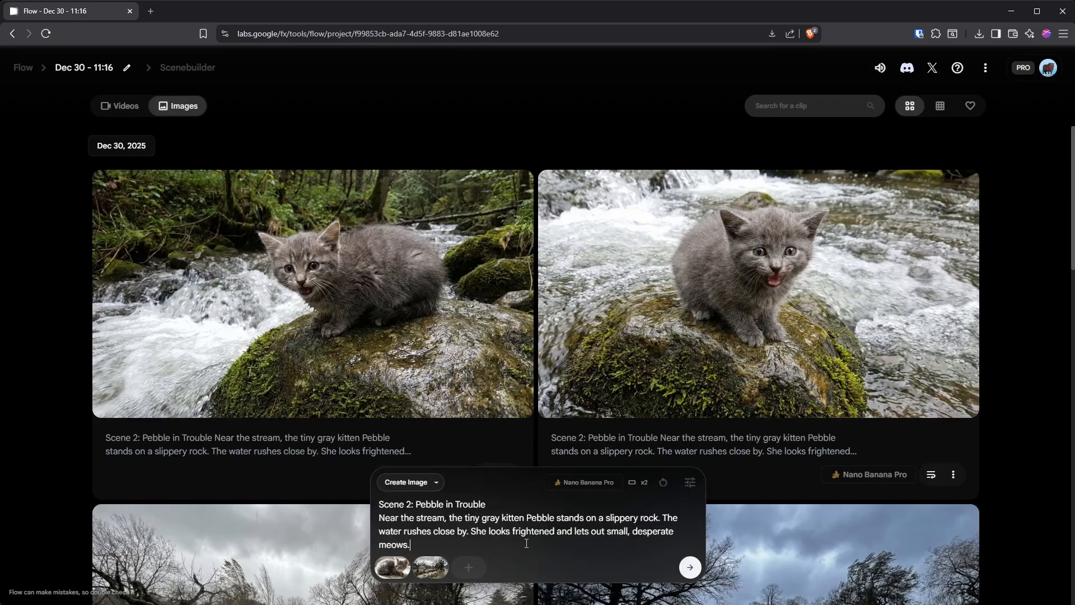
pyautogui.click(690, 569)
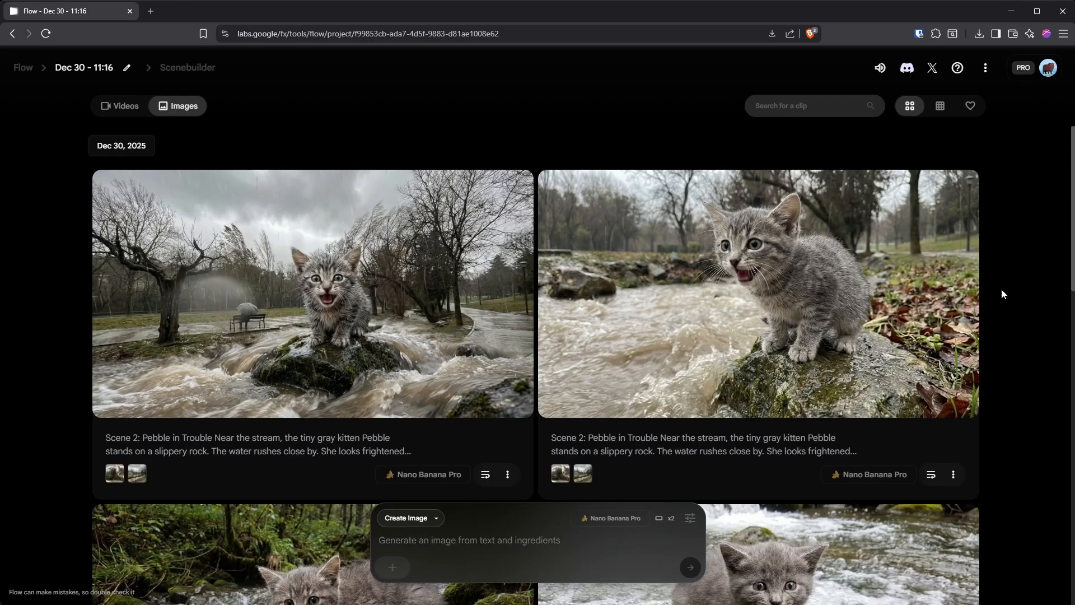
# Step: Reuse the Scene 2 prompt with its kitten and park ingredients to generate two more sets of images
pyautogui.click(931, 476)
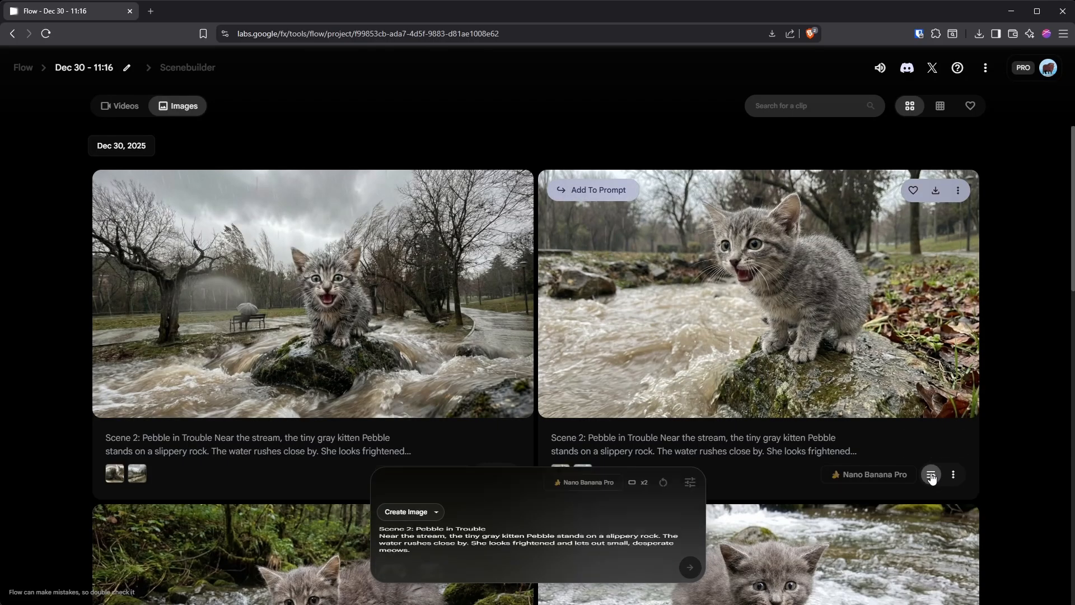
pyautogui.click(691, 567)
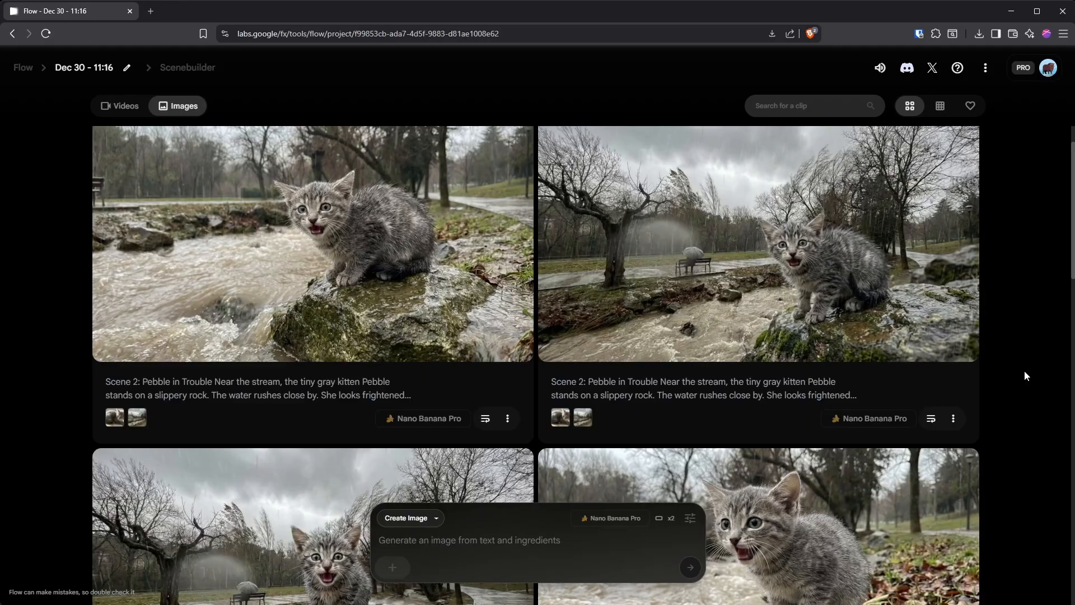
pyautogui.scroll(-5, 1025, 369)
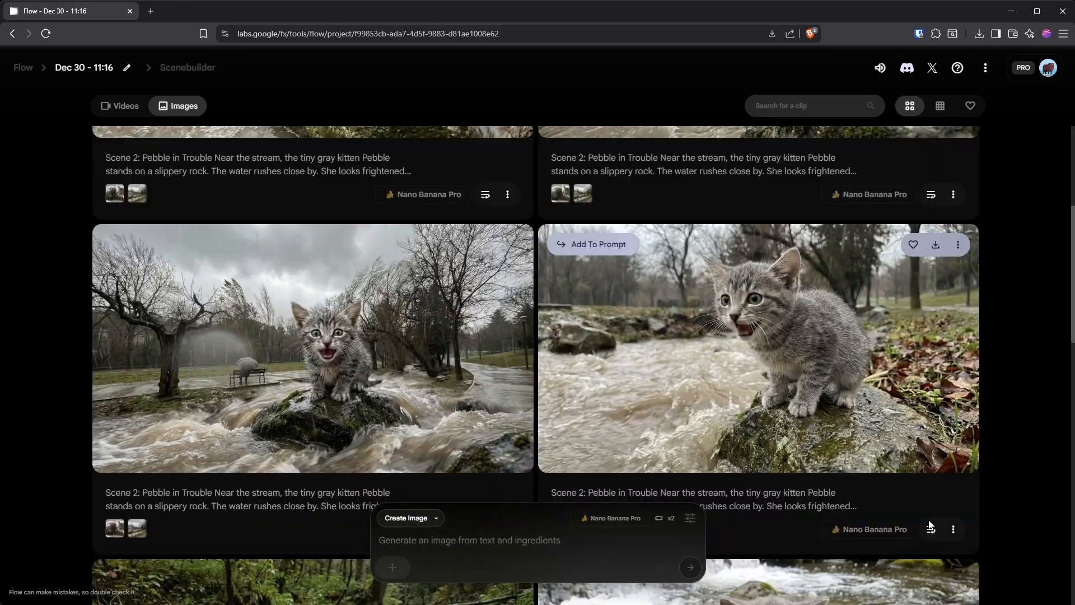
pyautogui.click(931, 530)
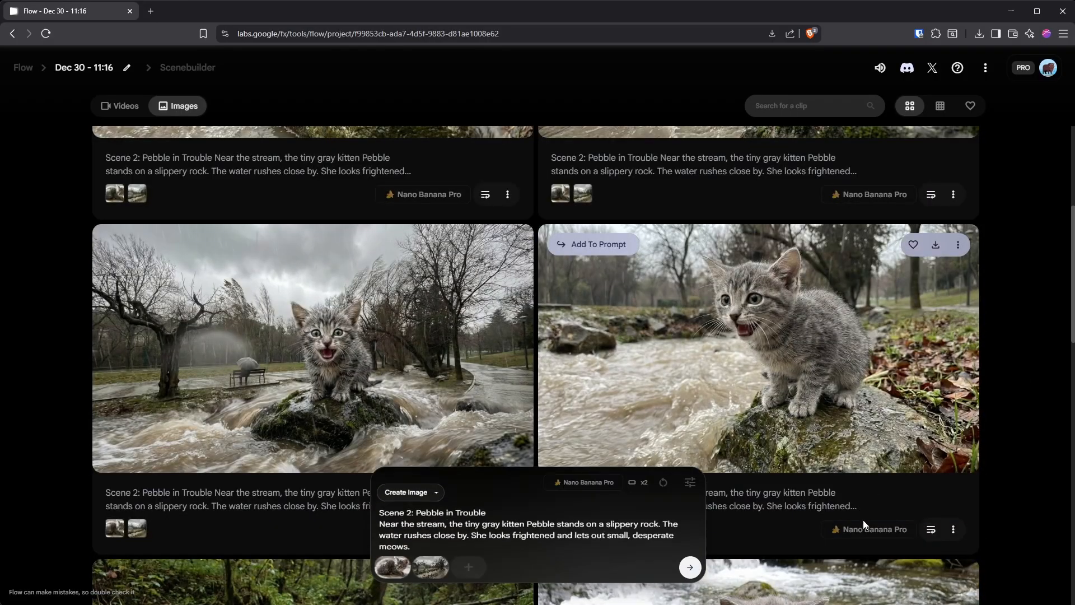
pyautogui.click(691, 568)
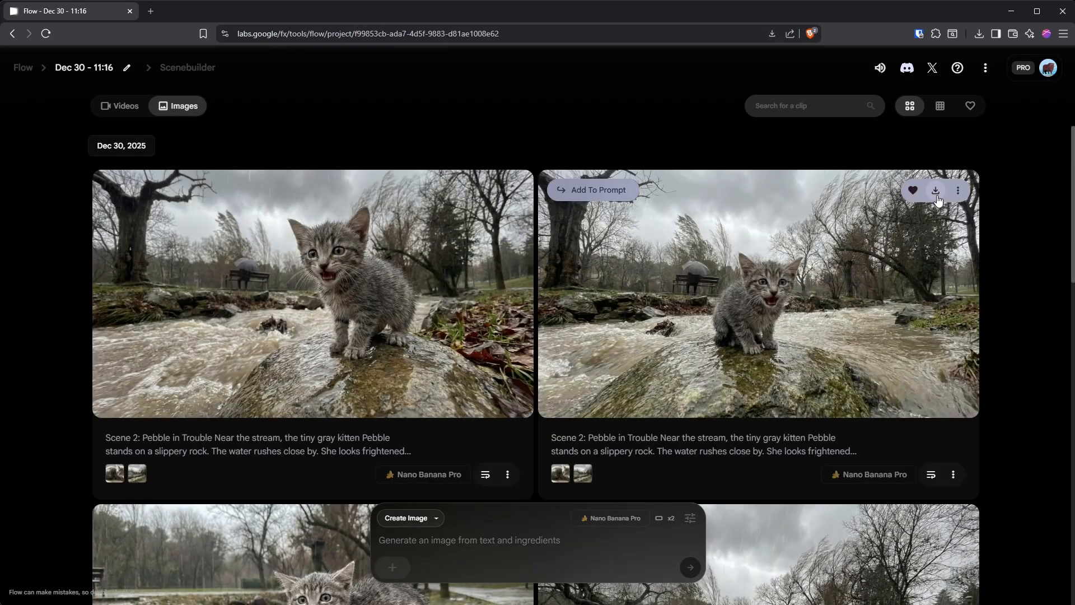
# Step: Download the favorited Scene 2 kitten image in 2K, and enter the "Scene 3: Milo Hears the Cry" text as the prompt
pyautogui.click(939, 198)
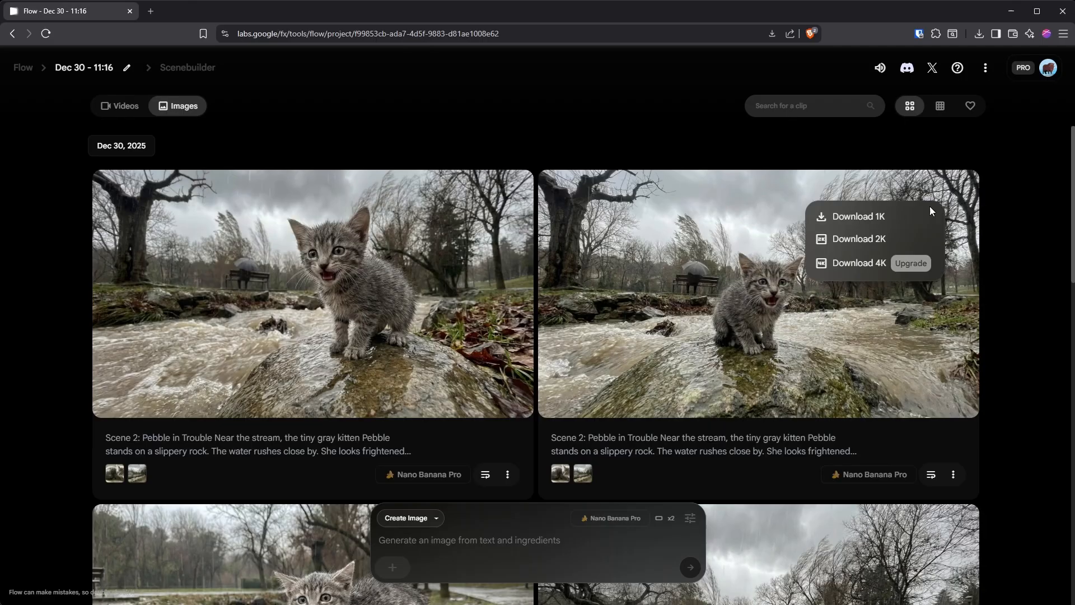
pyautogui.click(879, 240)
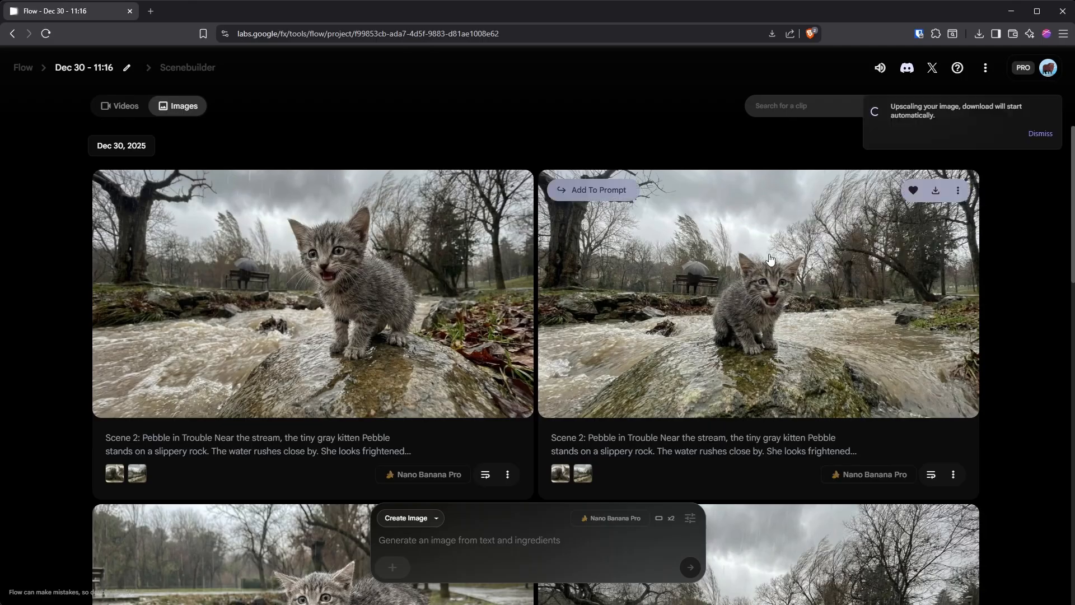
pyautogui.click(445, 541)
pyautogui.write('Scene 3: Milo Hears the Cry On a nearby path, Milo the brown dog walks with his owner. Milo suddenly stops, ears up, listening. He turns his head toward the sound of the kitten.')
# Step: Add landscape crops of the rainy park, the brown dog and the owner with the leash as ingredients for the Scene 3 prompt
pyautogui.click(398, 568)
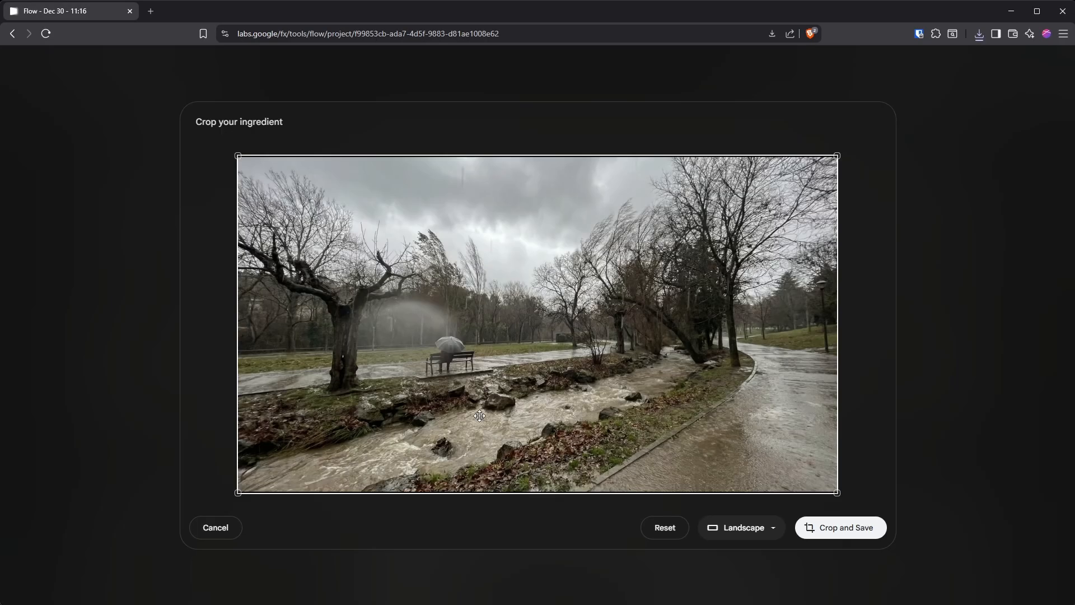
pyautogui.click(823, 526)
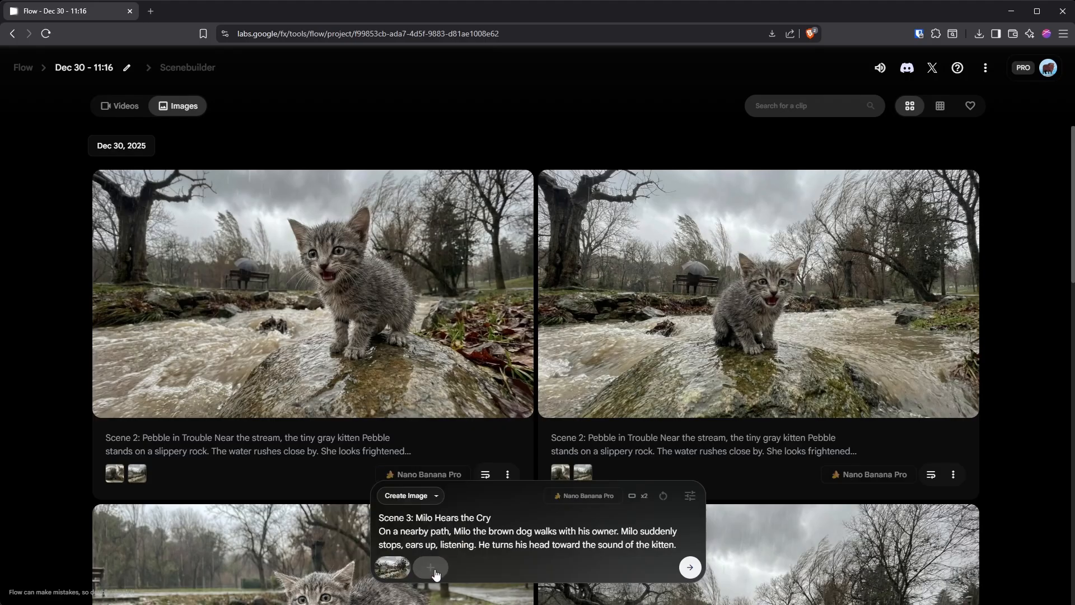
pyautogui.click(430, 567)
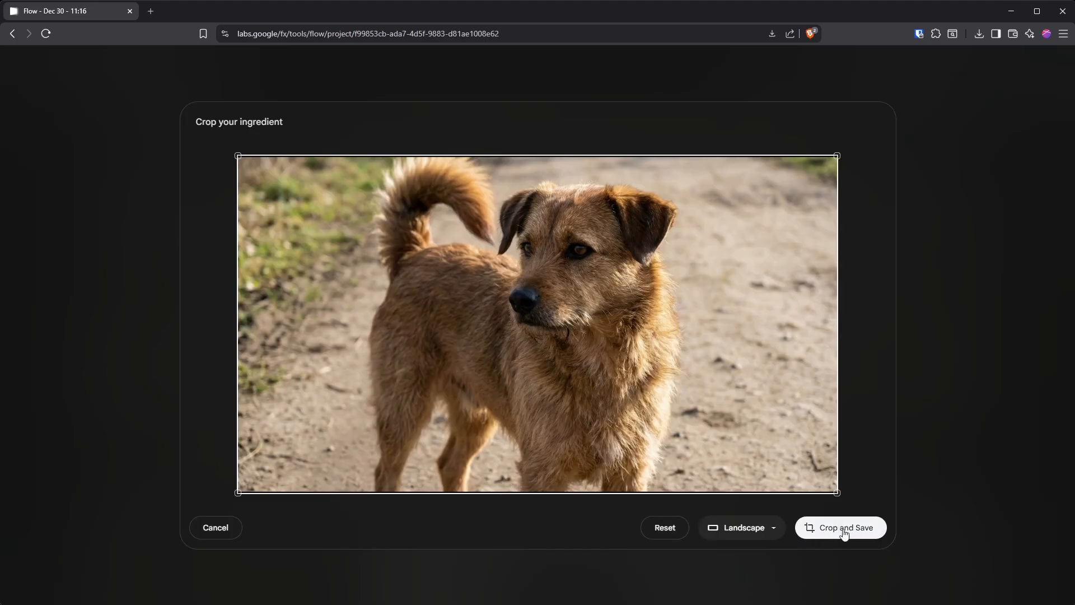
pyautogui.click(845, 534)
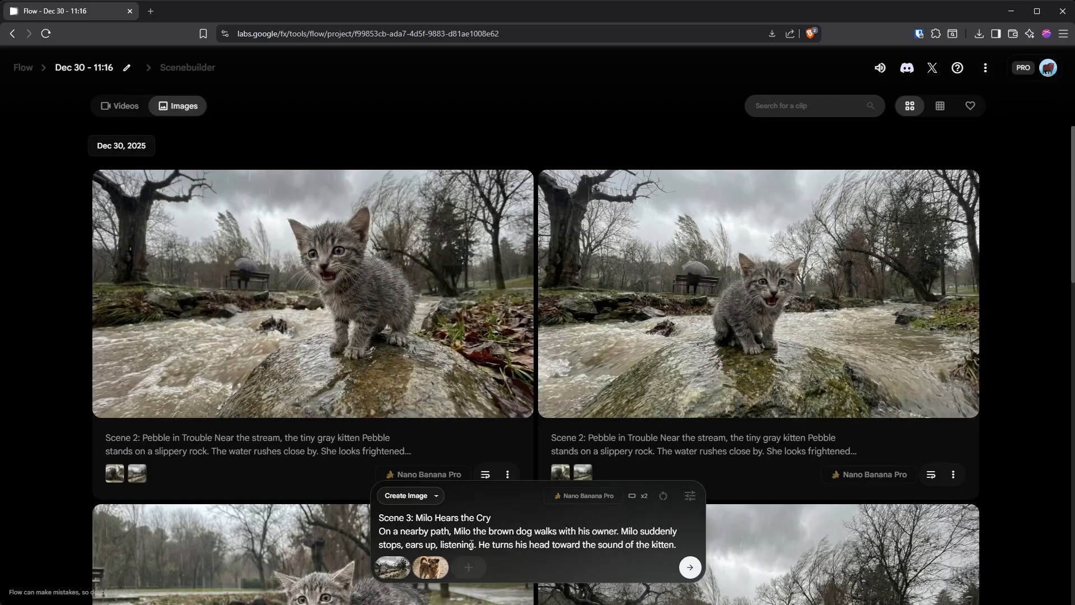
pyautogui.click(469, 567)
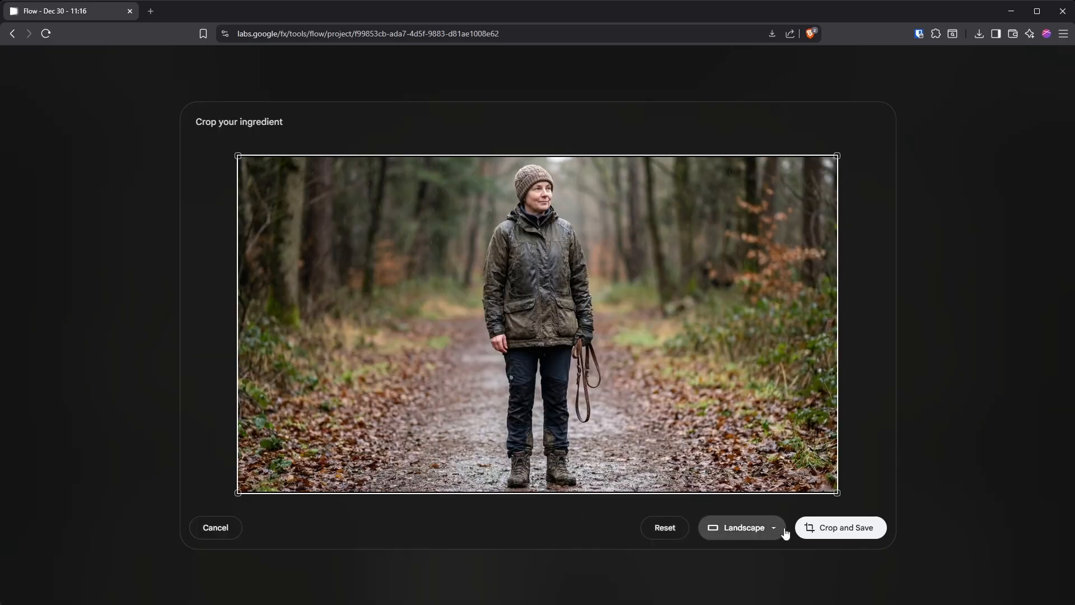
pyautogui.click(843, 529)
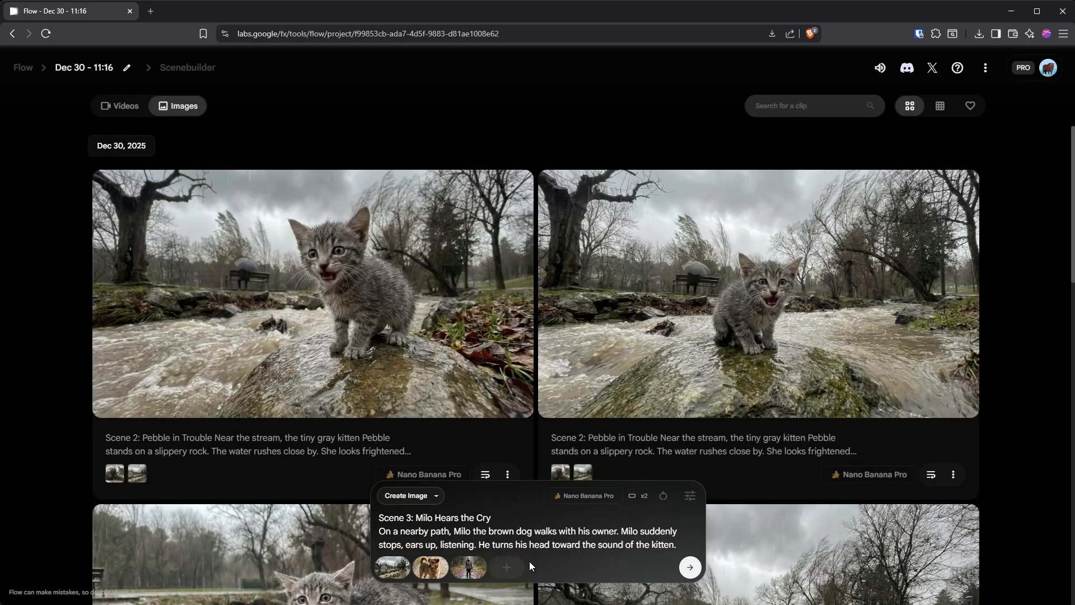
# Step: Generate the Scene 3 images and download the one with the lamppost and open stream view in 2K
pyautogui.click(691, 568)
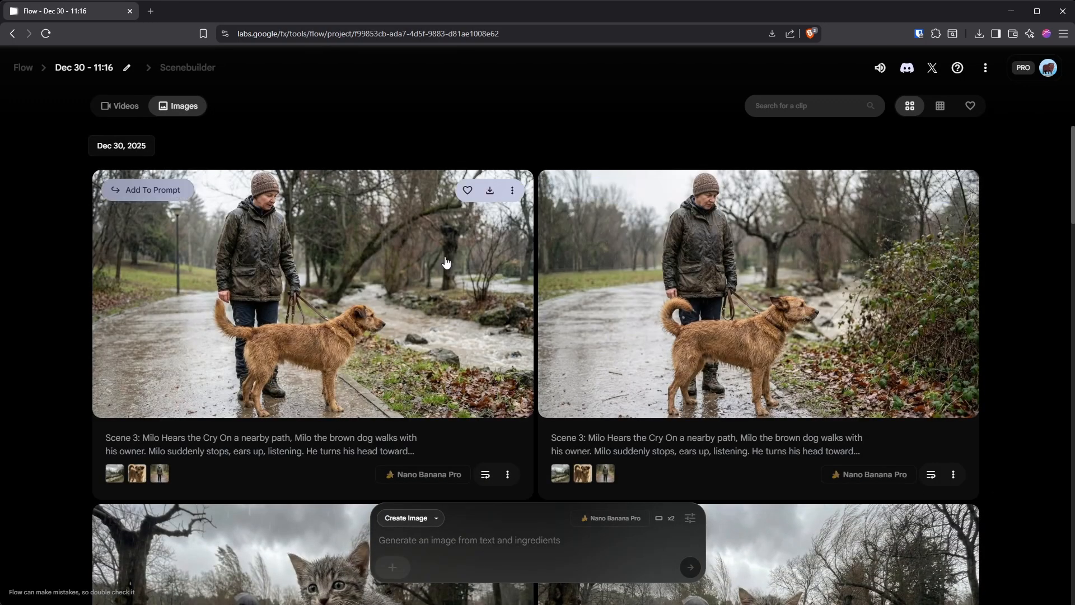
pyautogui.click(490, 192)
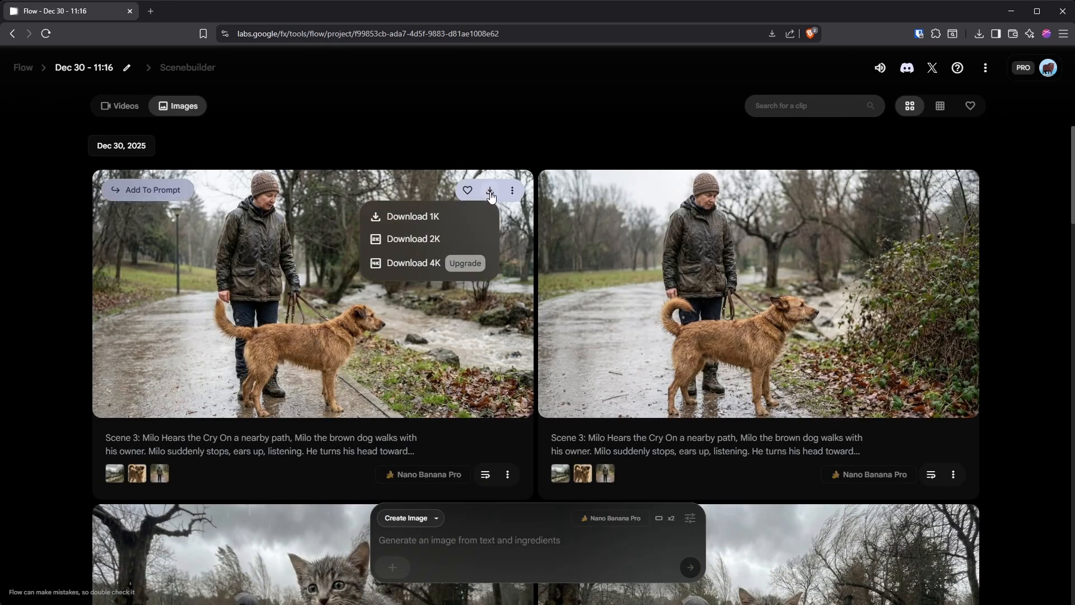
pyautogui.click(453, 243)
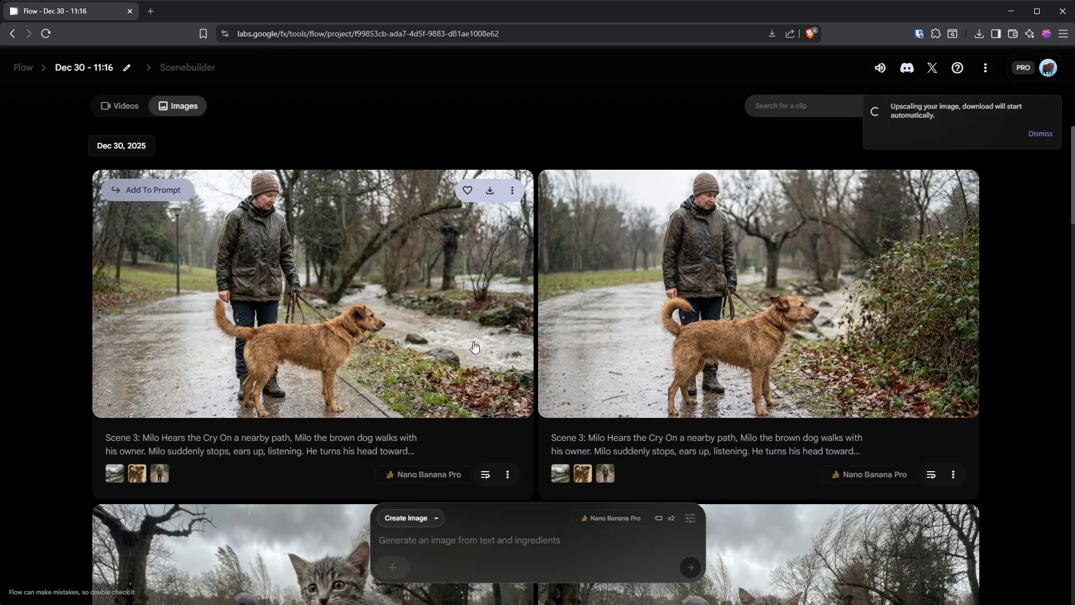
# Step: Copy the "Scene 4: Discovery at the Stream" text from ChatGPT into the Flow image prompt
pyautogui.hotkey('alt', 'Tab')
pyautogui.moveTo(333, 328); pyautogui.dragTo(237, 287)
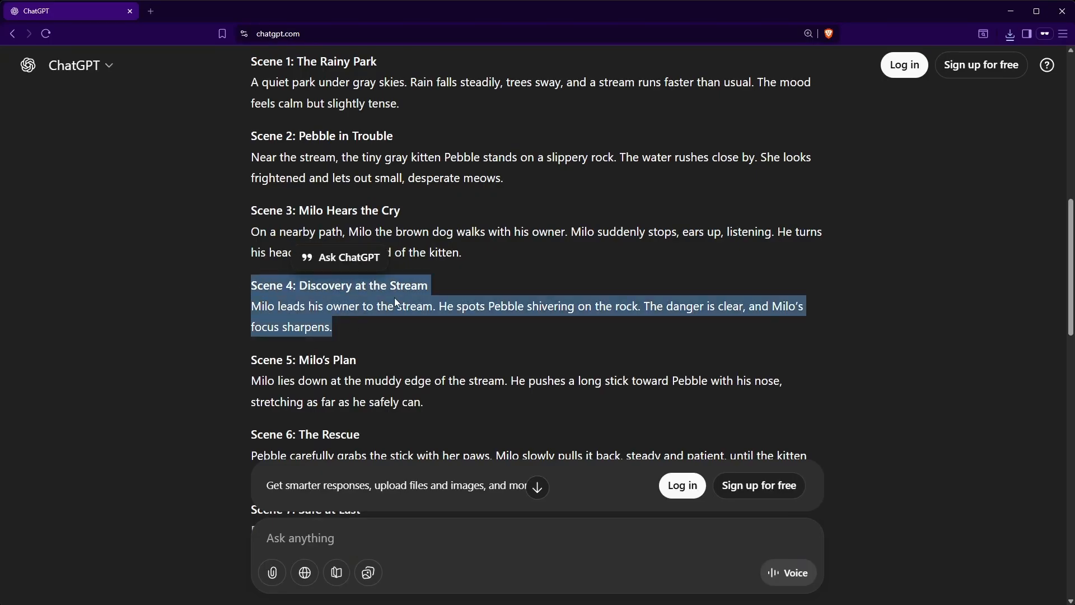
pyautogui.hotkey('ctrl', 'c')
pyautogui.hotkey('alt', 'Tab')
pyautogui.hotkey('ctrl', 'v')
# Step: Generate the Scene 4 images with a Scene 3 image of the owner and dog and a landscape crop of the Scene 2 kitten image as ingredients
pyautogui.click(593, 190)
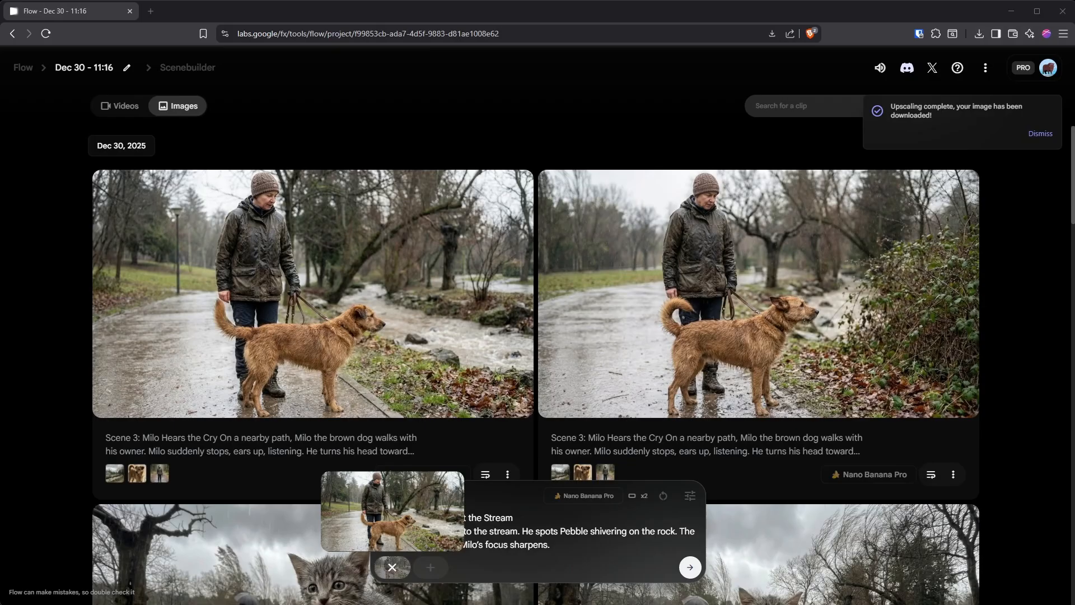
pyautogui.click(421, 567)
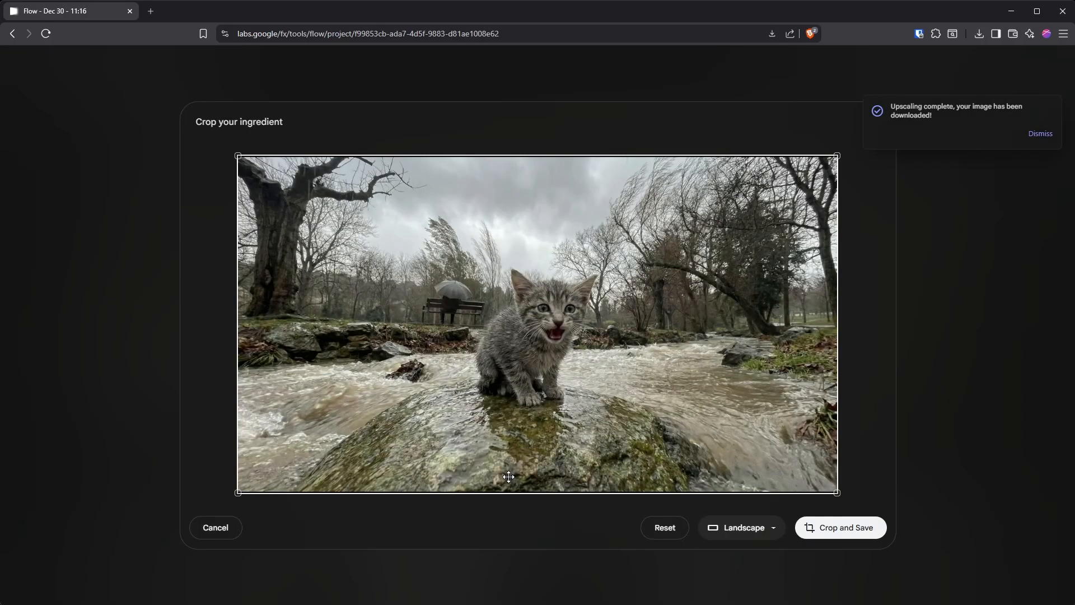
pyautogui.click(847, 528)
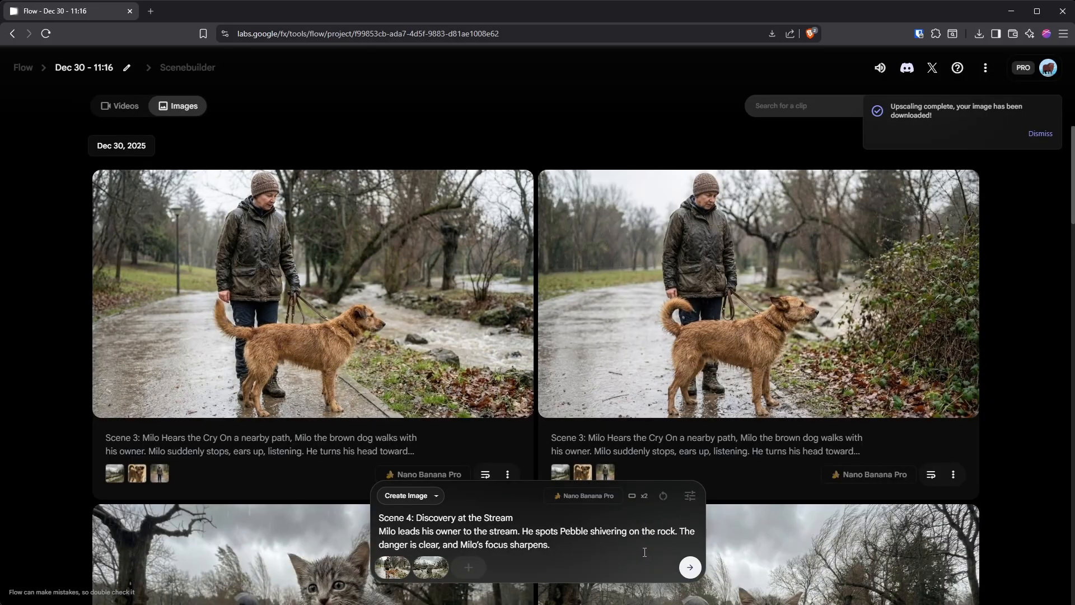
pyautogui.click(689, 568)
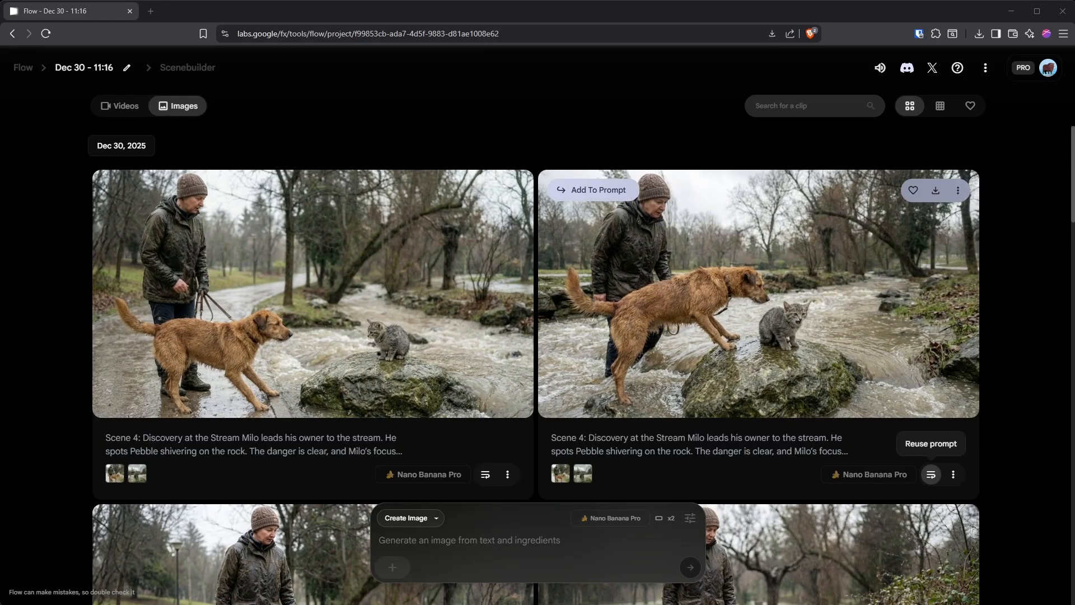
# Step: Reuse the Scene 4 prompt with its two ingredients to generate two more sets of images
pyautogui.click(931, 475)
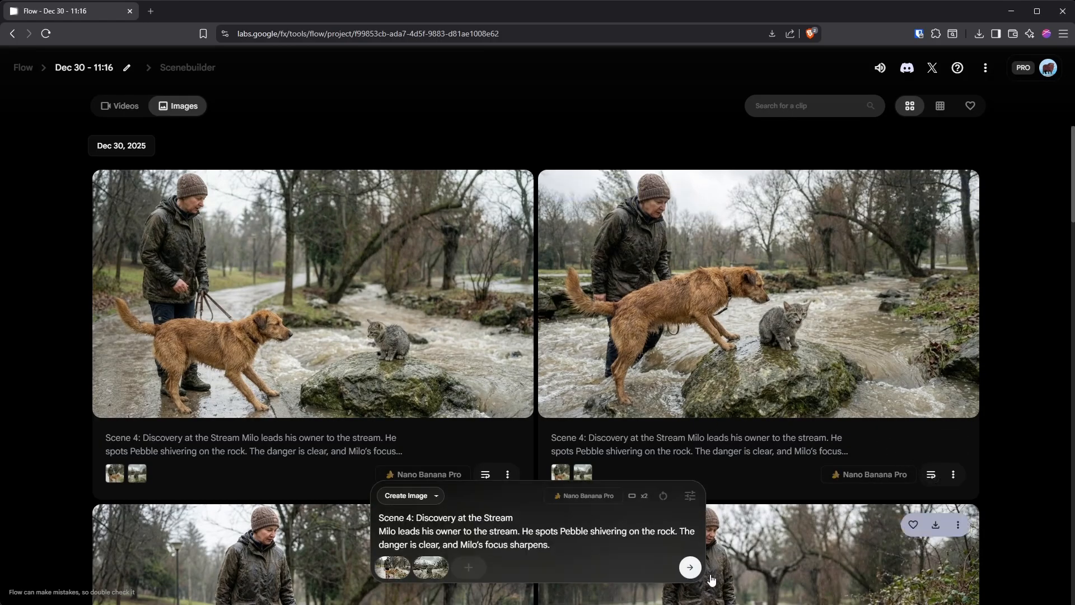
pyautogui.click(690, 567)
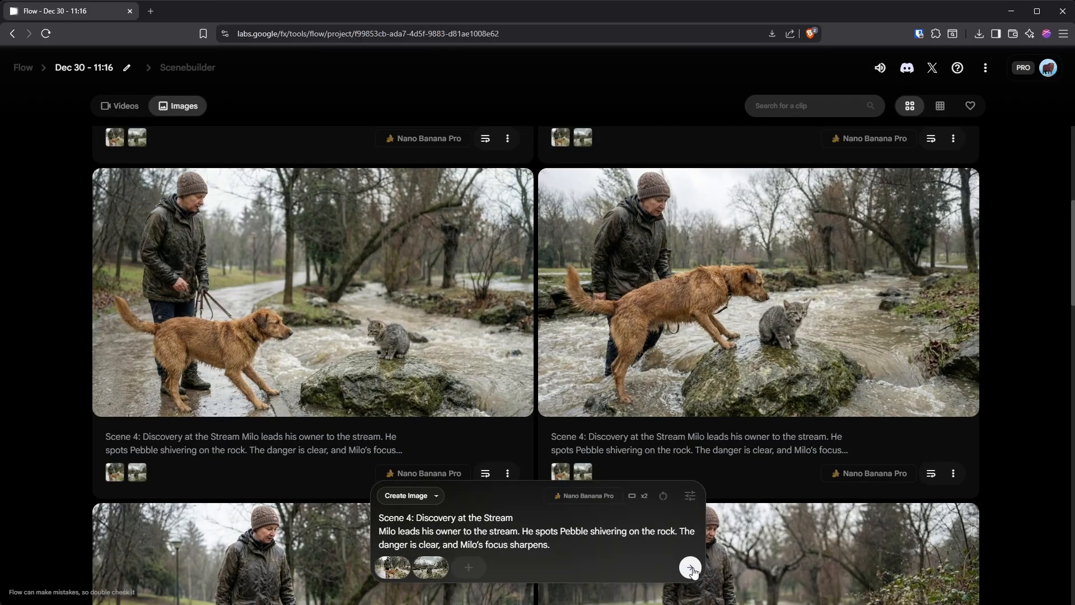
pyautogui.click(690, 567)
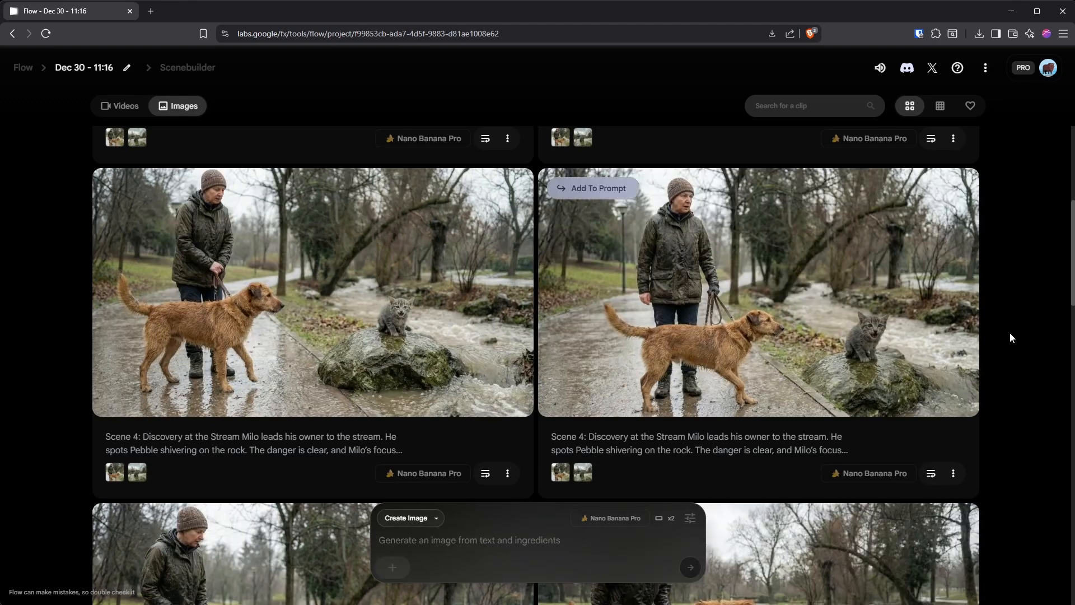
# Step: Download the Scene 4 image in which the owner points toward the kitten in 2K
pyautogui.scroll(3, 1016, 327)
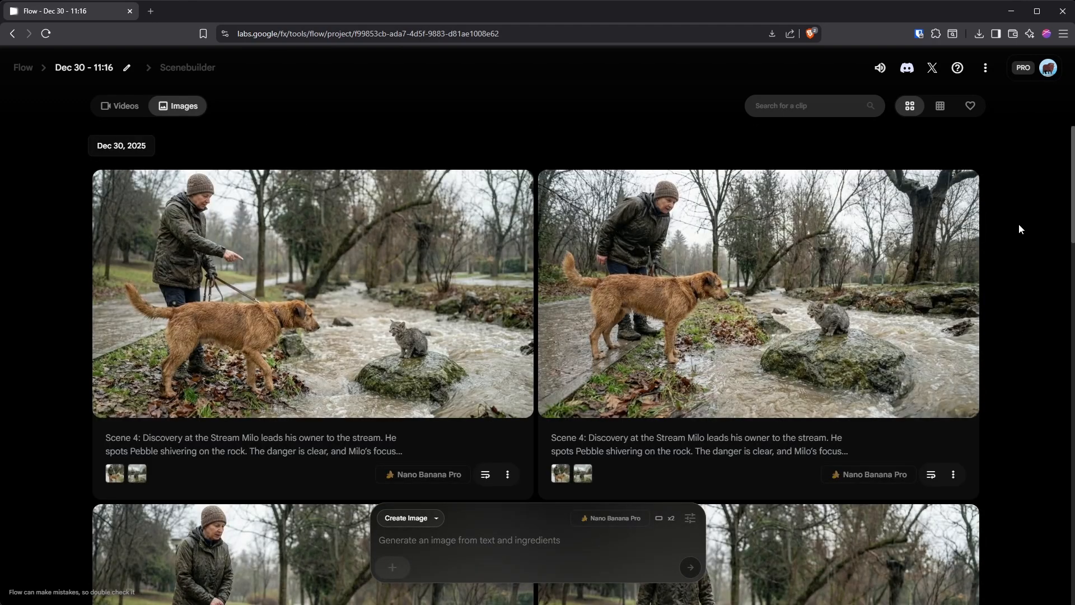
pyautogui.click(491, 195)
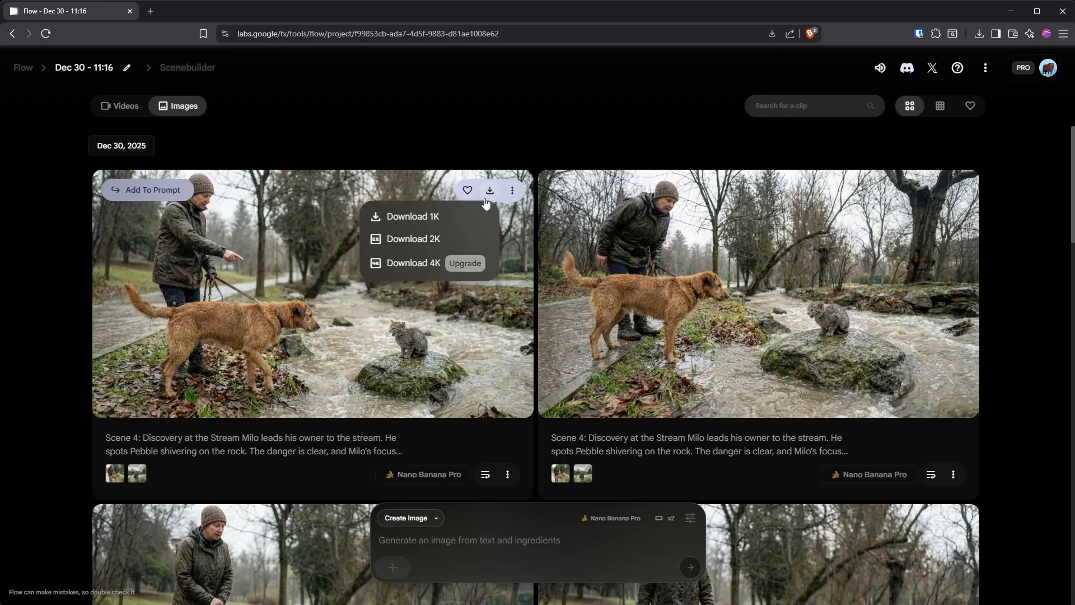
pyautogui.click(454, 239)
# Step: Generate images from ChatGPT's "Scene 5: Milo's Plan" text with the Scene 4 ingredients, and download the one showing the owner in 2K
pyautogui.hotkey('alt', 'Tab')
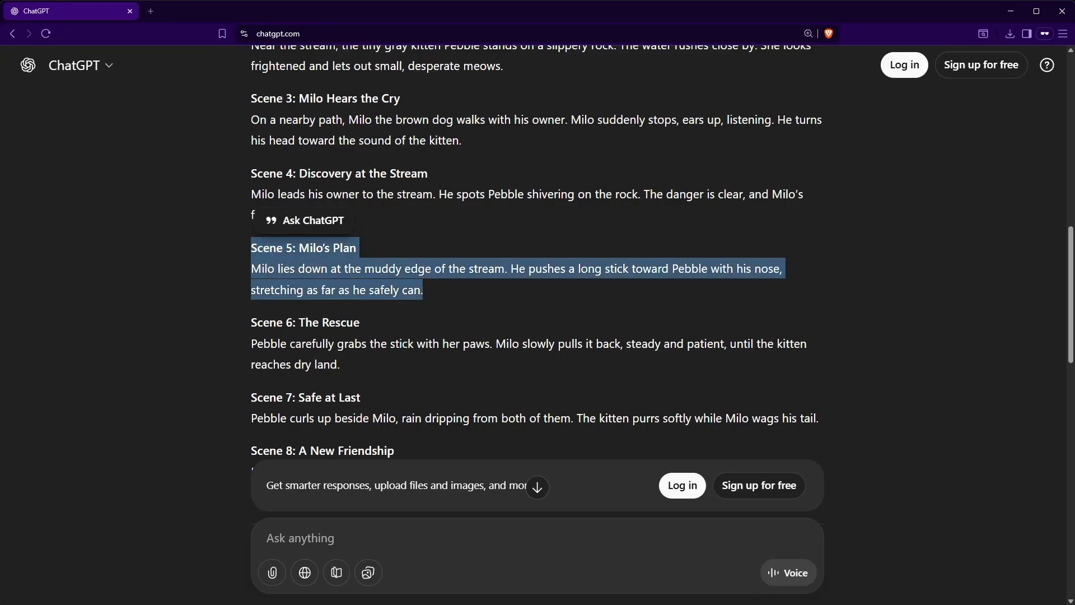
pyautogui.hotkey('alt', 'Tab')
pyautogui.hotkey('ctrl', 'v')
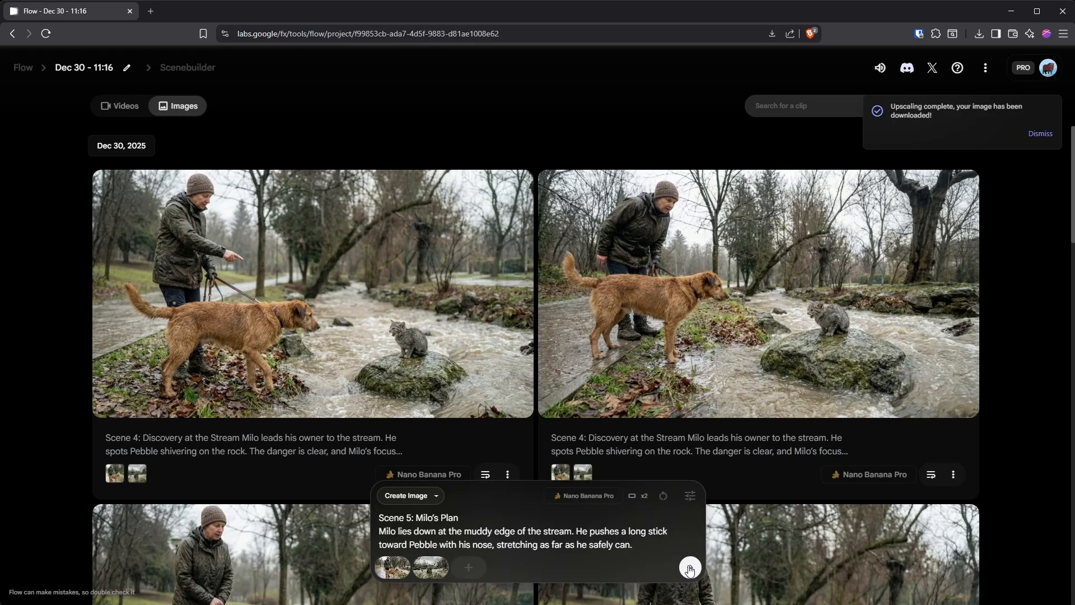
pyautogui.click(690, 568)
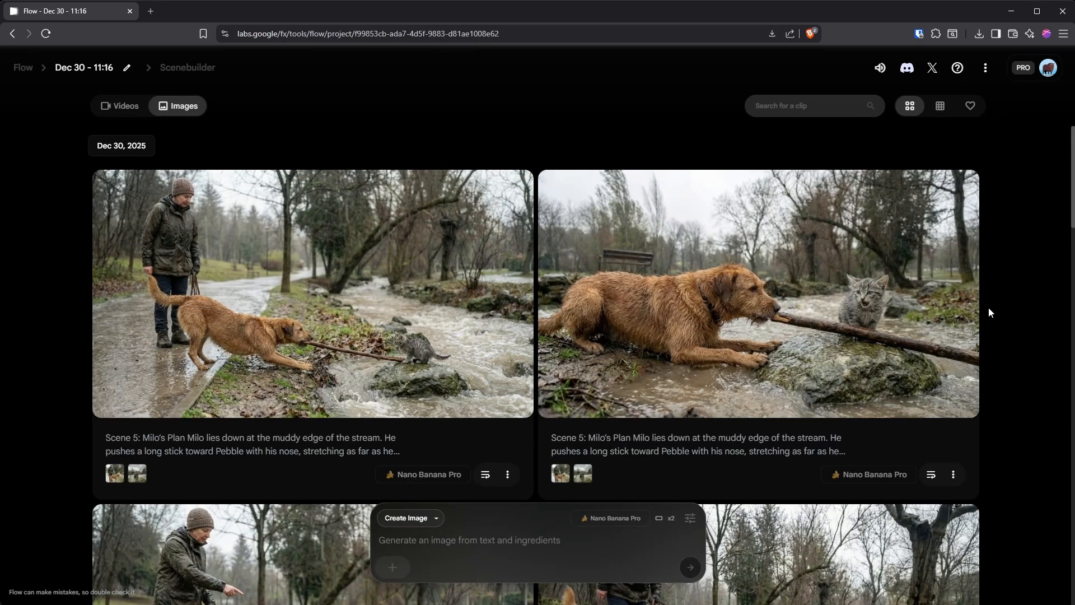
pyautogui.click(490, 196)
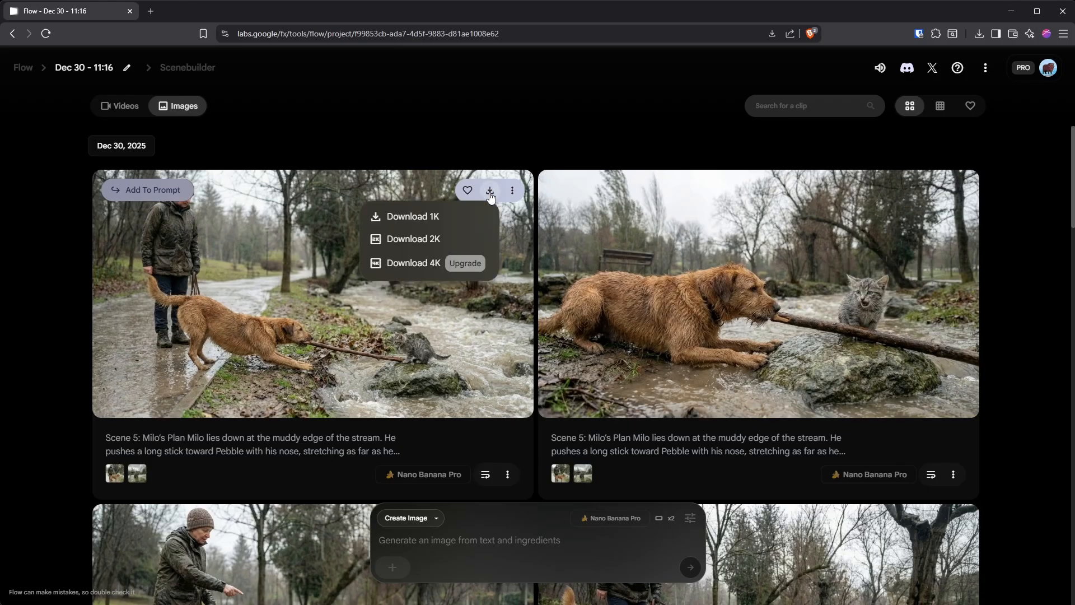
pyautogui.click(446, 239)
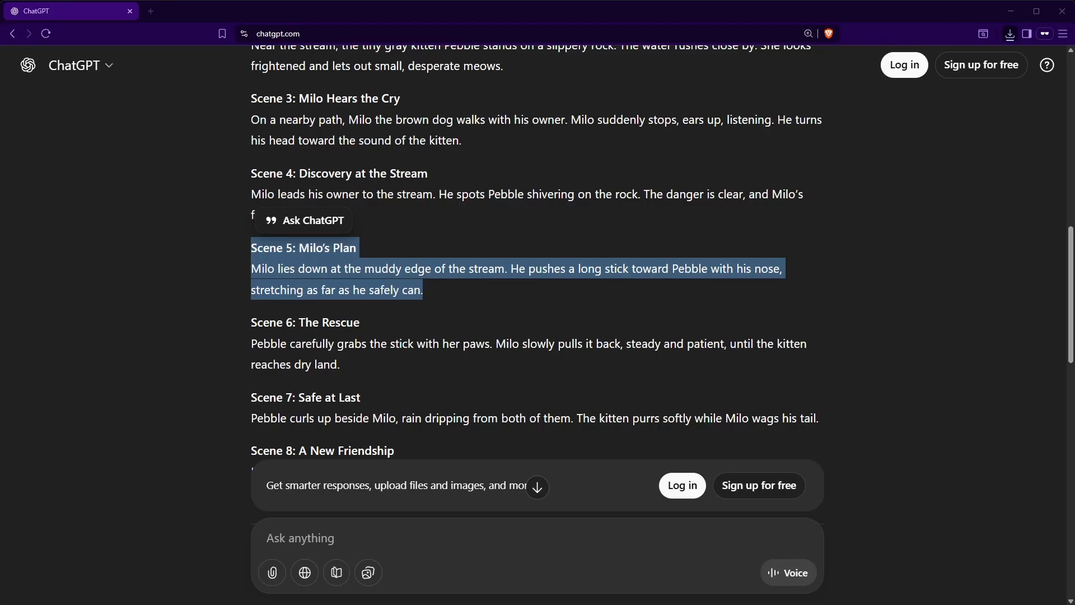
# Step: Replace the Scene 5 prompt text with ChatGPT's "Scene 6: The Rescue" text, keeping both ingredients, and generate the images
pyautogui.moveTo(251, 323); pyautogui.dragTo(370, 367)
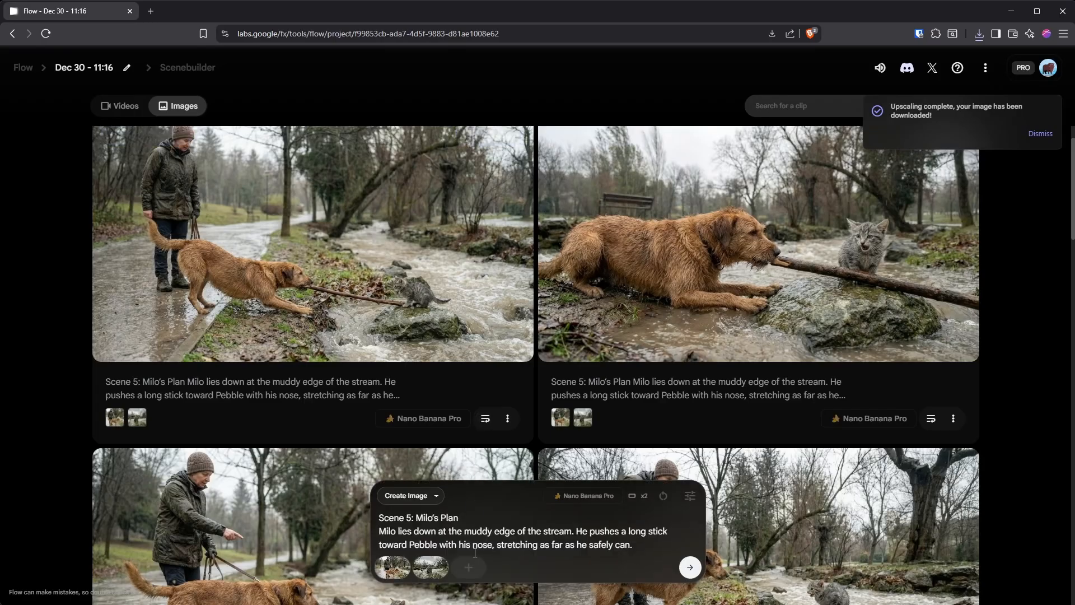
pyautogui.moveTo(632, 550); pyautogui.dragTo(391, 519)
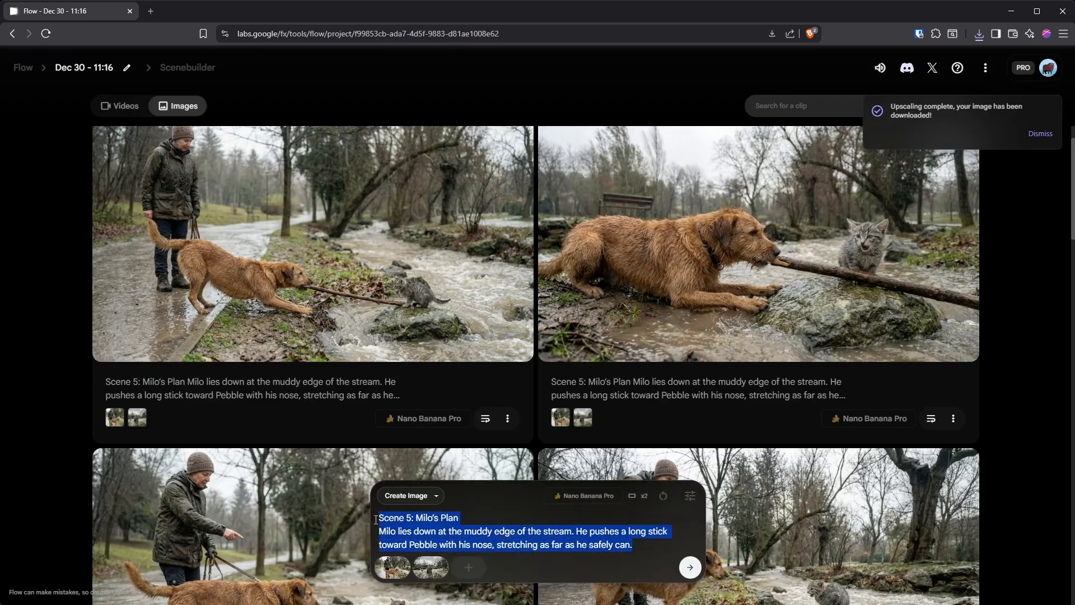
pyautogui.hotkey('ctrl', 'v')
pyautogui.click(690, 567)
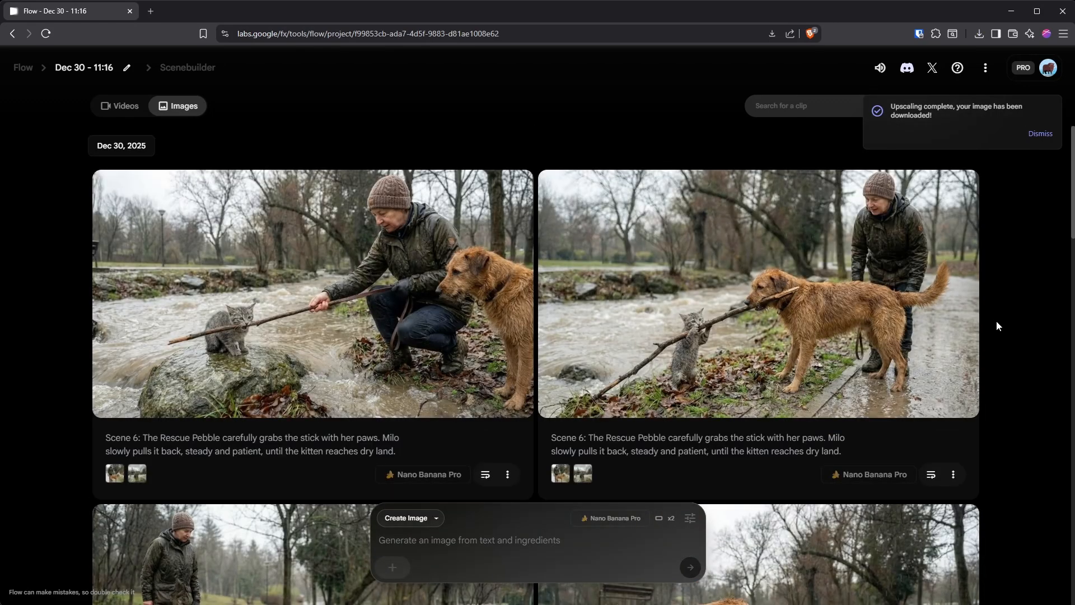
# Step: Reuse the Scene 6 prompt to generate one set with its original ingredients and another with the Scene 2 kitten and brown dog images
pyautogui.scroll(-1, 1037, 402)
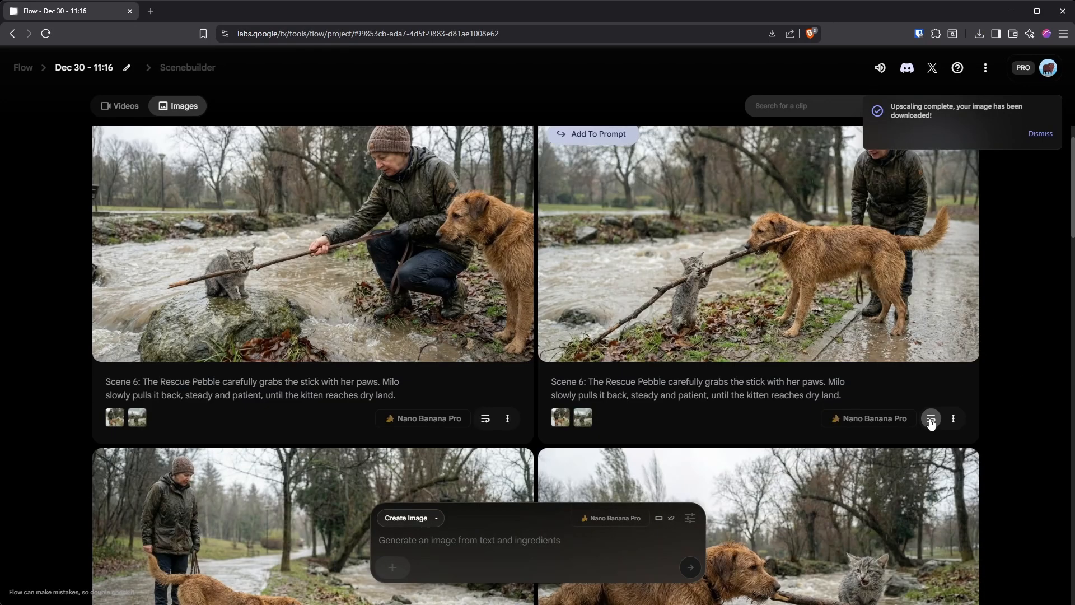
pyautogui.click(931, 419)
pyautogui.click(693, 571)
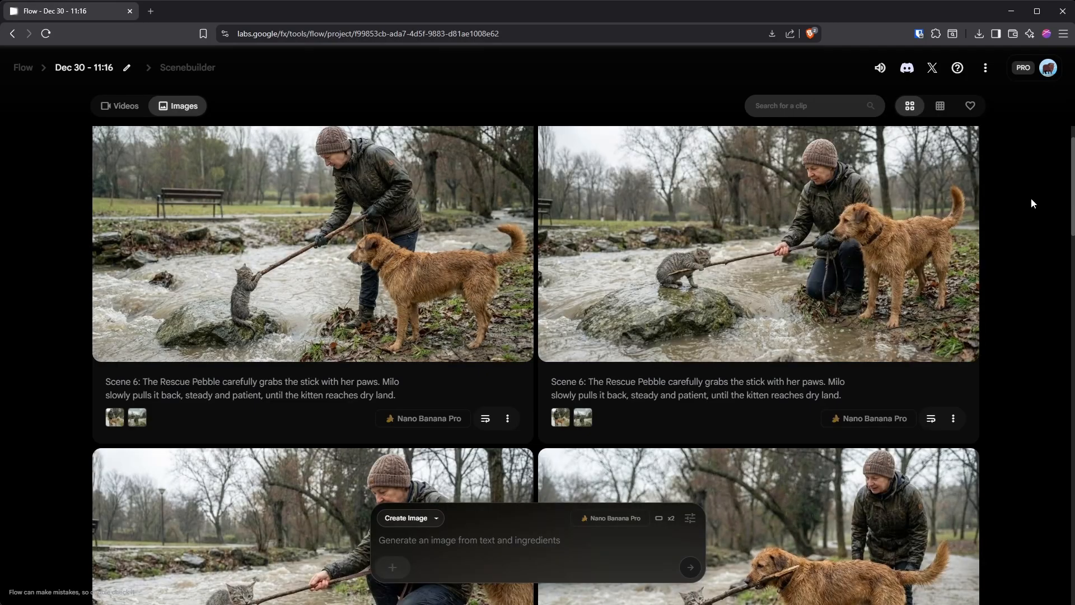
pyautogui.click(931, 418)
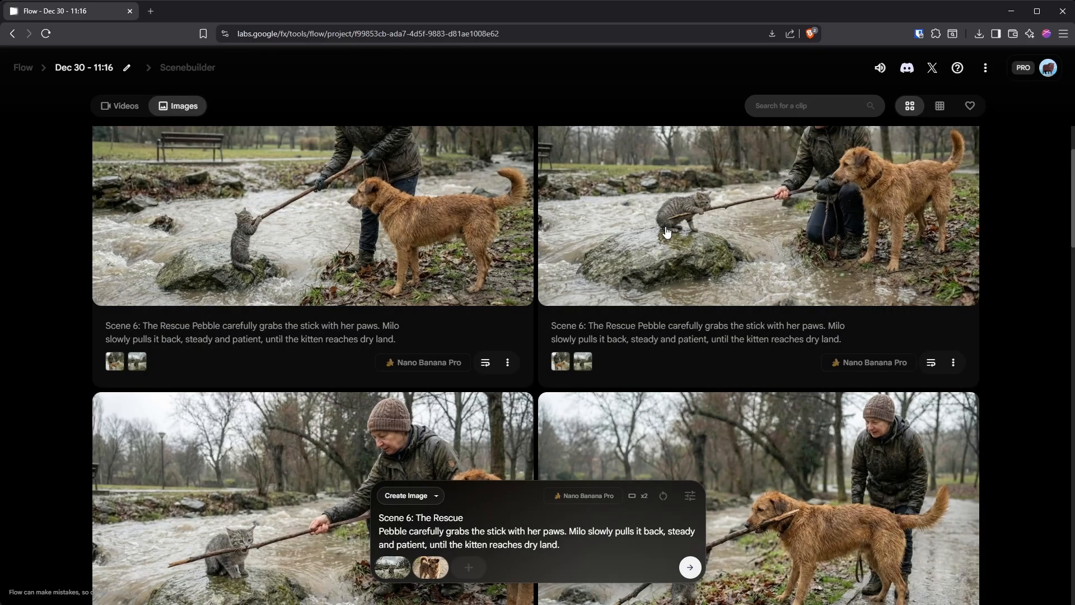
pyautogui.click(693, 569)
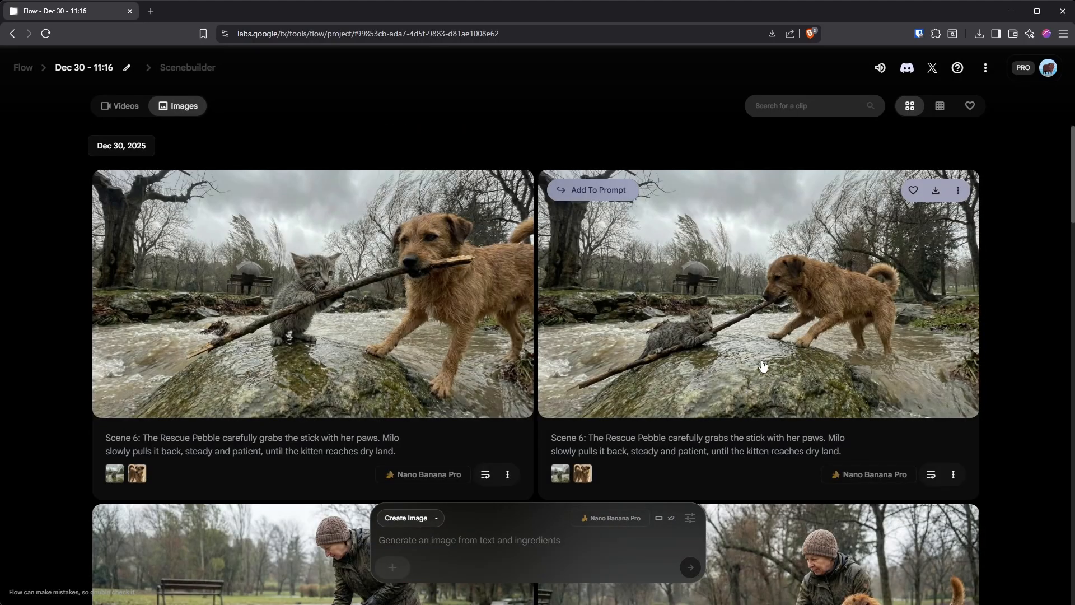
# Step: Reuse the Scene 6 prompt, replacing the dog ingredient with the landscape-cropped image of the owner watching the dog extend a stick, and generate
pyautogui.scroll(-2, 773, 364)
pyautogui.moveTo(560, 363)
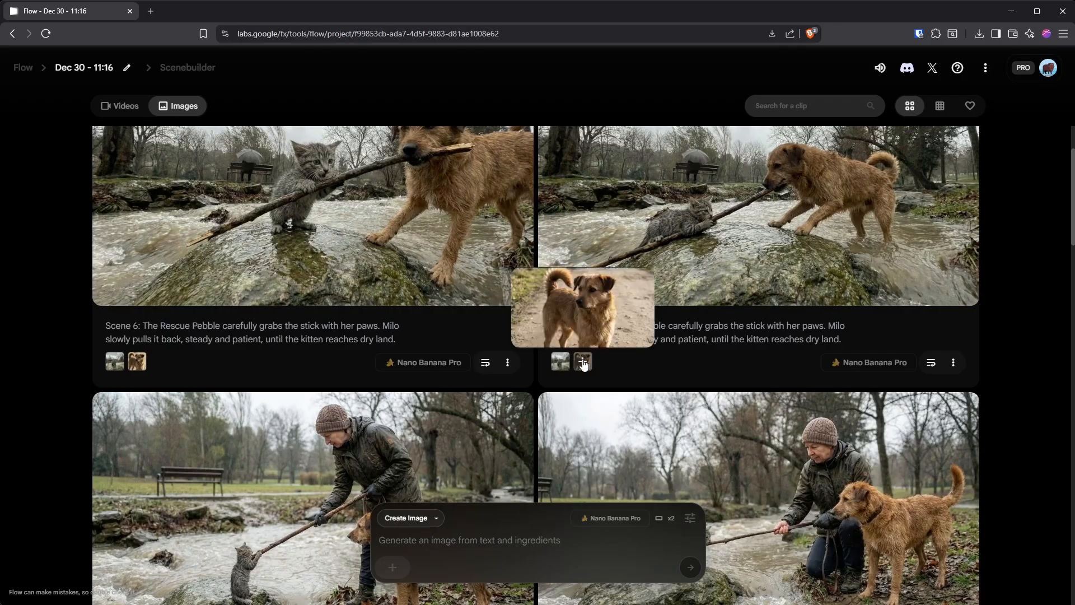
pyautogui.click(583, 363)
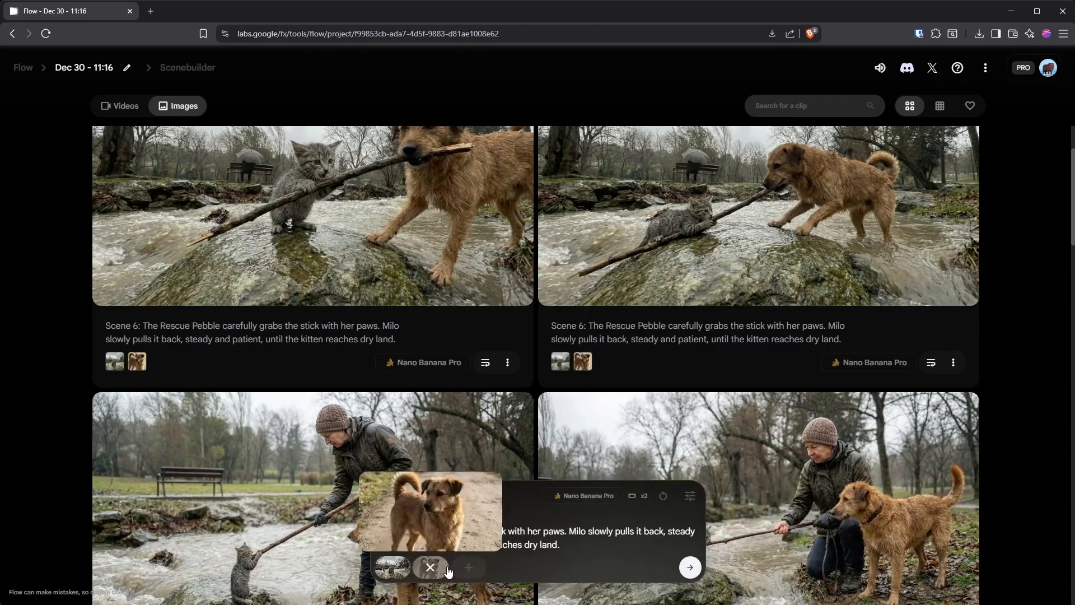
pyautogui.click(430, 568)
pyautogui.click(434, 572)
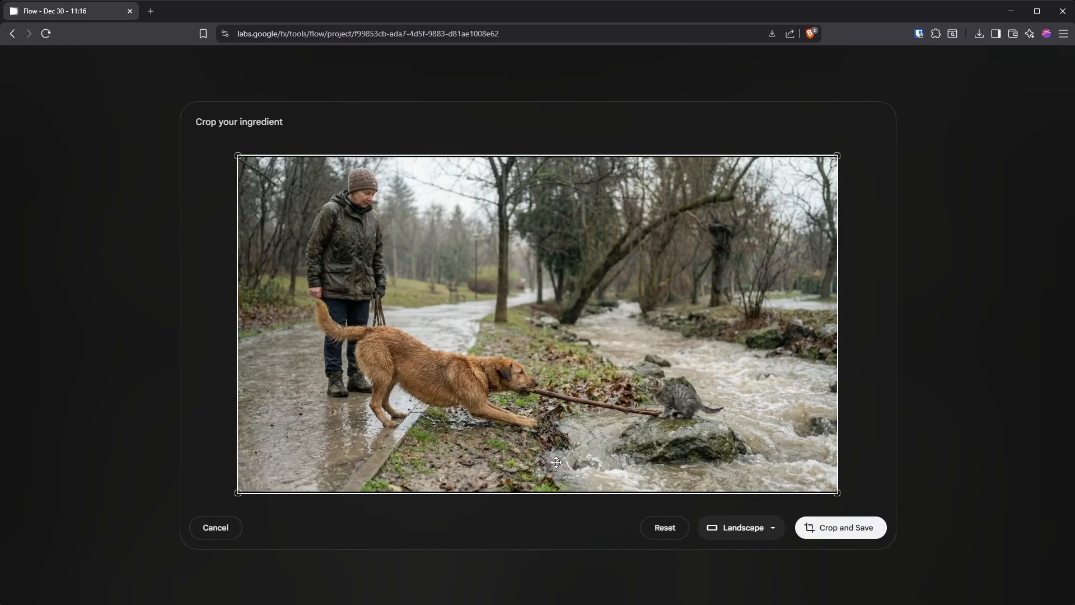
pyautogui.click(813, 527)
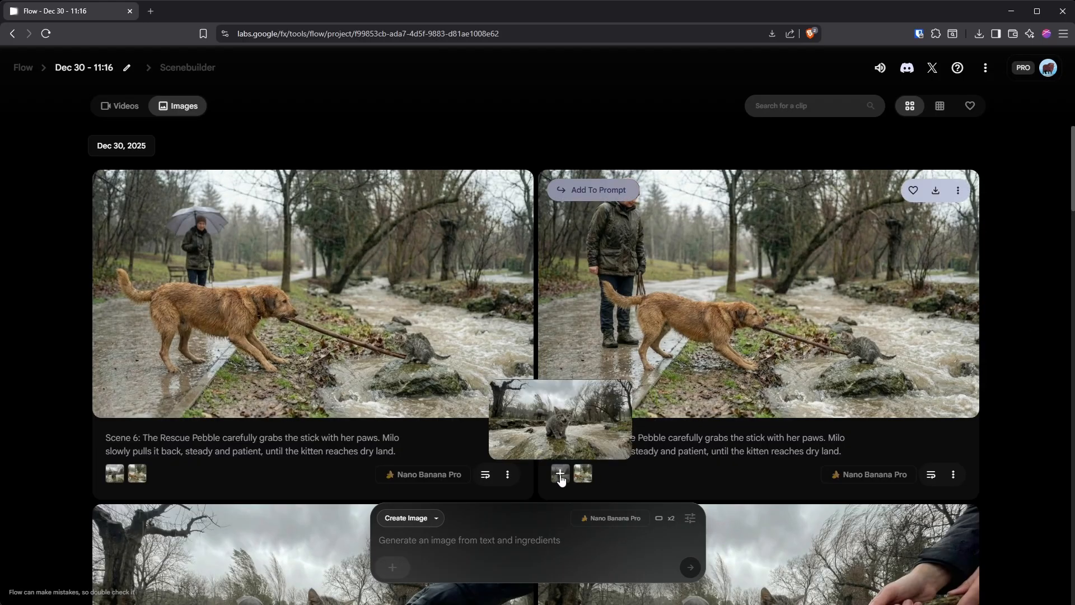
# Step: Reuse the newest Scene 6 prompt without the kitten ingredient, keeping only the owner-and-dog image, and generate the images
pyautogui.click(931, 474)
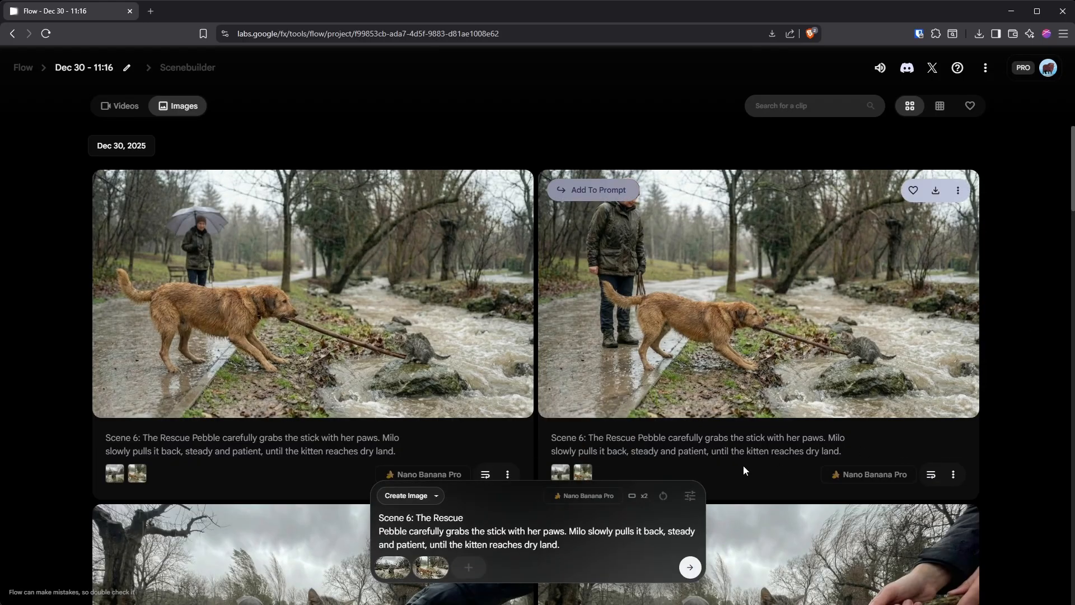
pyautogui.moveTo(394, 568)
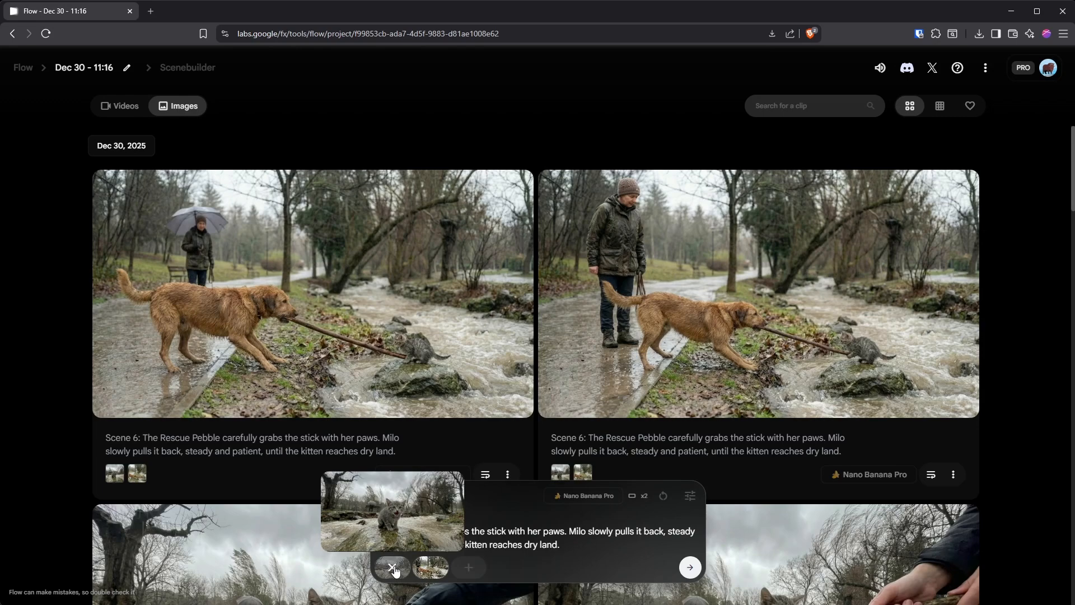
pyautogui.click(691, 567)
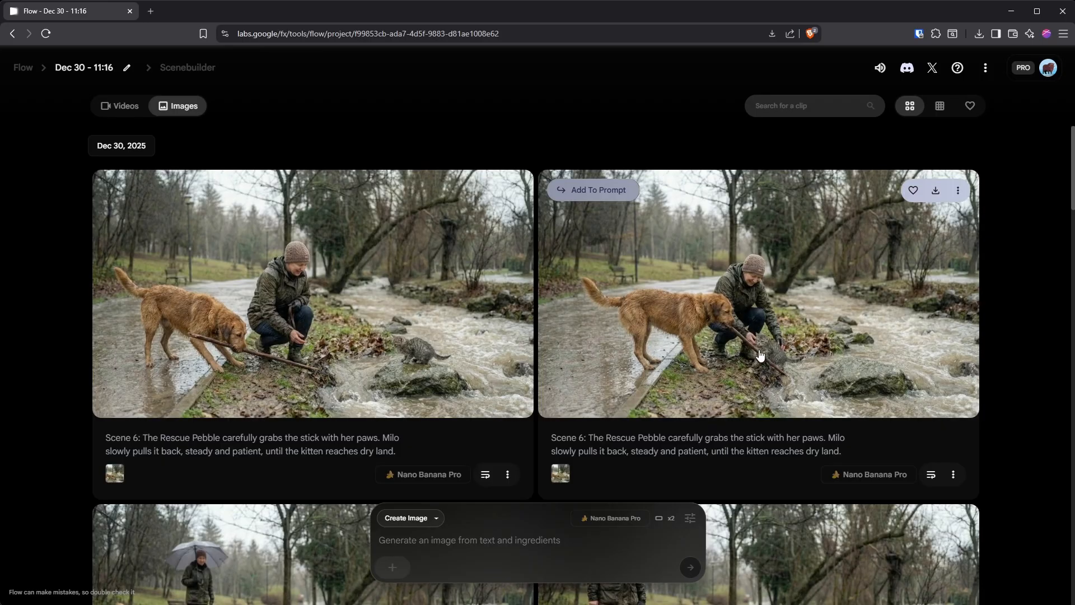
# Step: Generate Scene 6 again with its single ingredient, and download in 2K the image with the kitten at the stream's edge
pyautogui.click(931, 474)
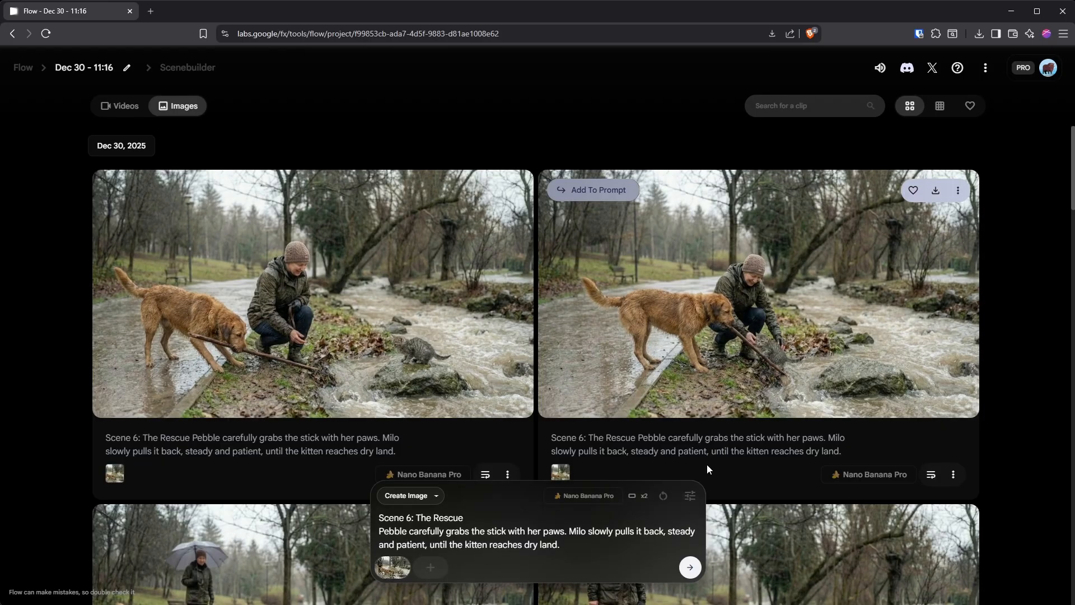
pyautogui.click(692, 568)
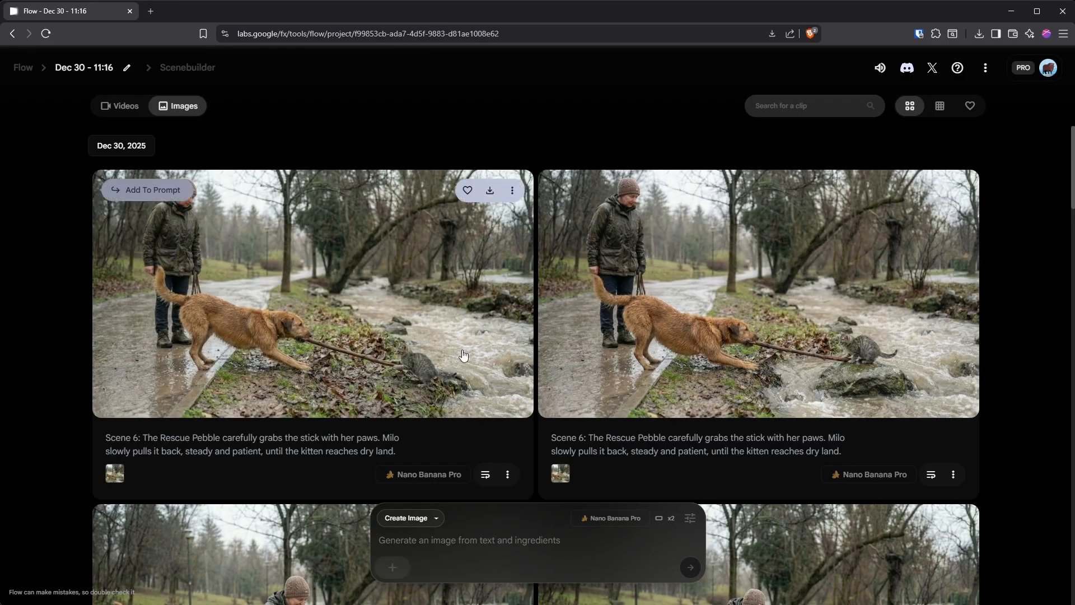
pyautogui.click(489, 194)
pyautogui.click(429, 239)
# Step: Copy the "Scene 7: Safe at Last" heading and text from ChatGPT, and return to Flow
pyautogui.hotkey('alt', 'Tab')
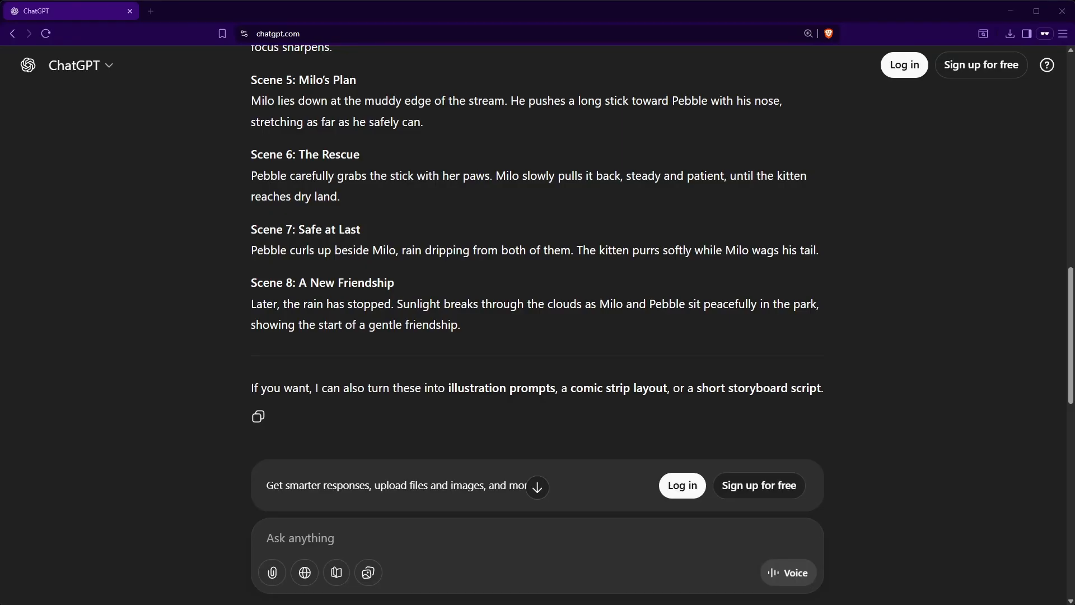
pyautogui.moveTo(819, 250); pyautogui.dragTo(250, 229)
pyautogui.hotkey('ctrl', 'c')
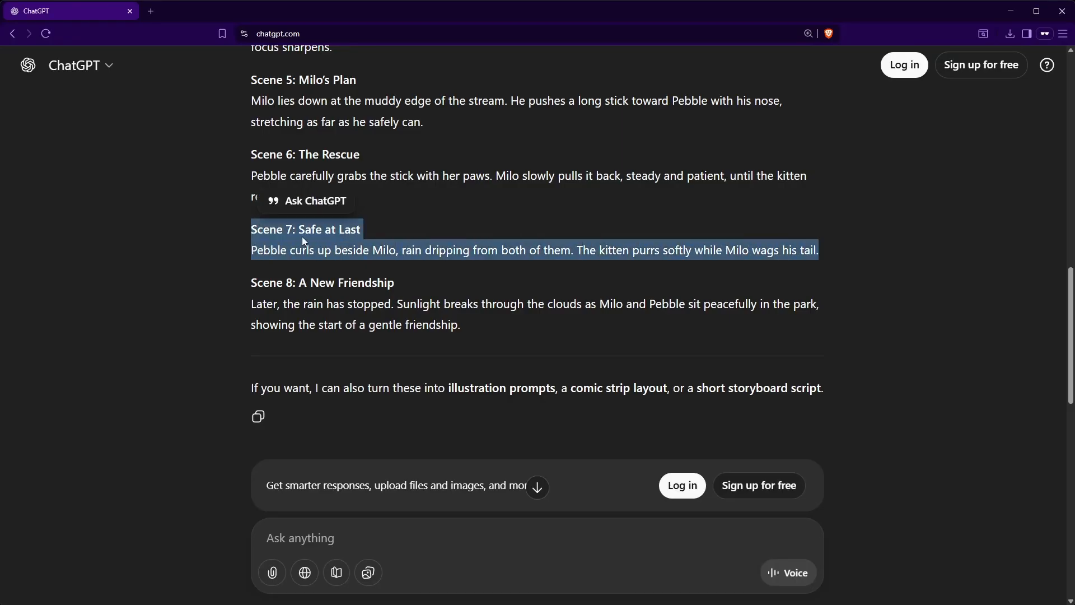
pyautogui.hotkey('alt', 'Tab')
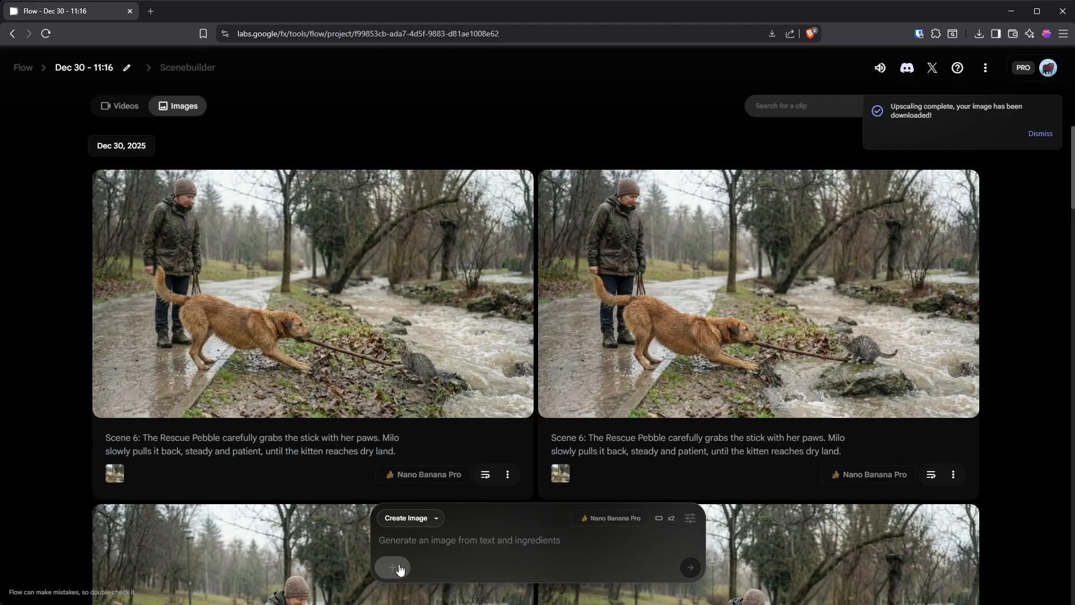
# Step: Add the gray kitten, brown dog and rainy park images as ingredients, and generate images from the copied Scene 7 text
pyautogui.click(399, 571)
pyautogui.click(487, 337)
pyautogui.click(434, 569)
pyautogui.click(501, 338)
pyautogui.click(472, 570)
pyautogui.click(498, 337)
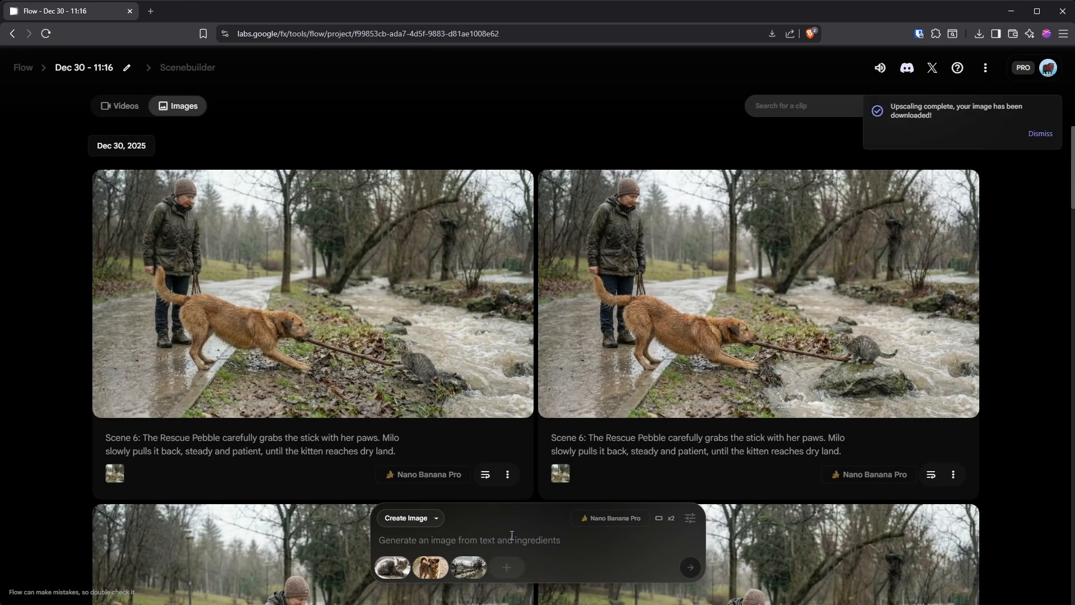
pyautogui.hotkey('ctrl', 'v')
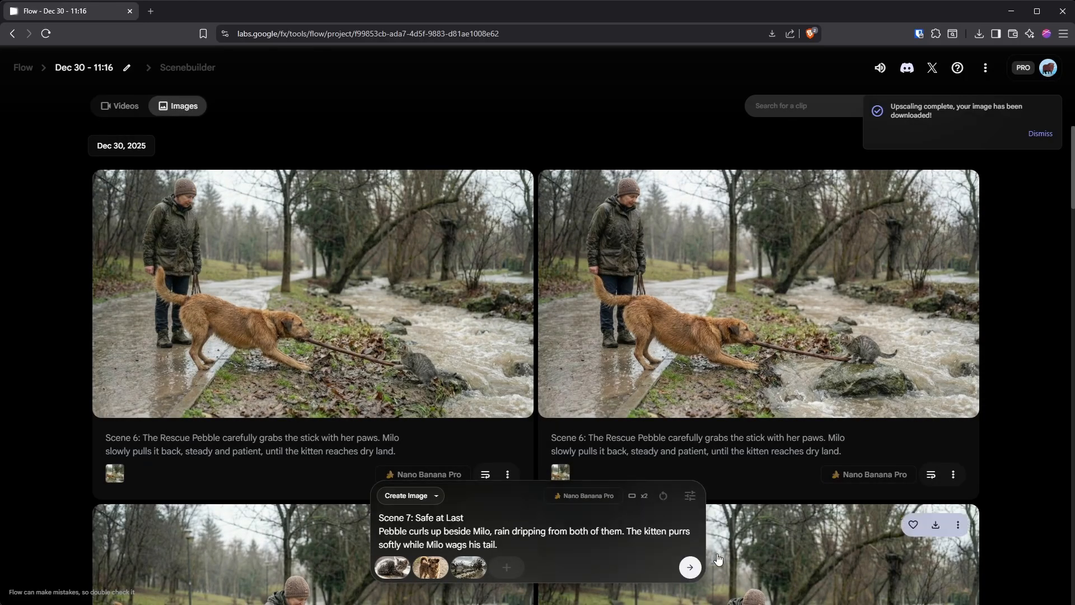
pyautogui.click(690, 567)
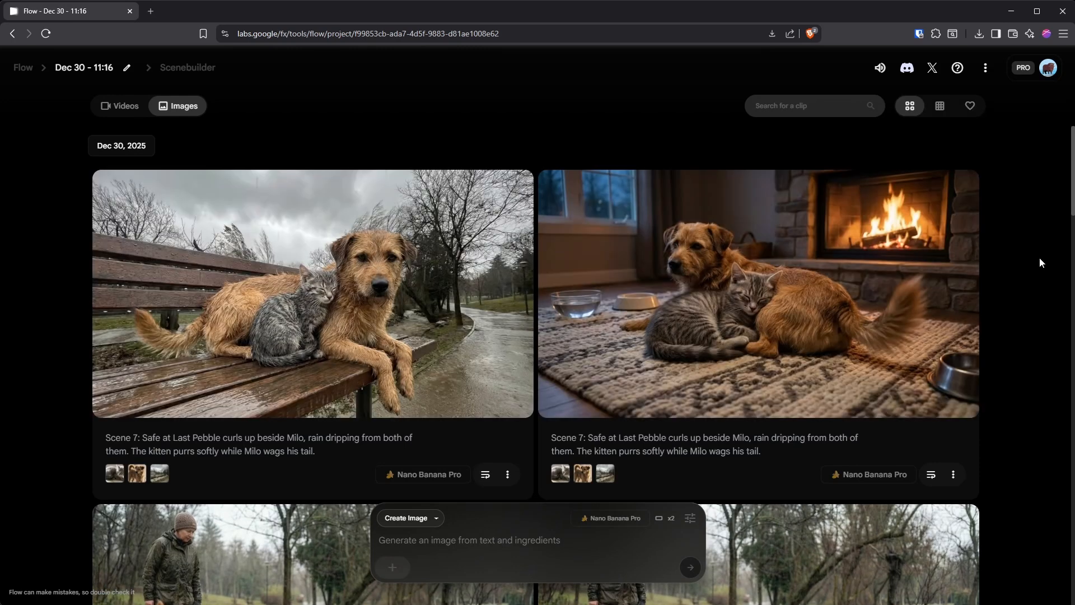
# Step: Download the Scene 7 image of the dog and kitten on the park bench in 2K
pyautogui.moveTo(442, 356)
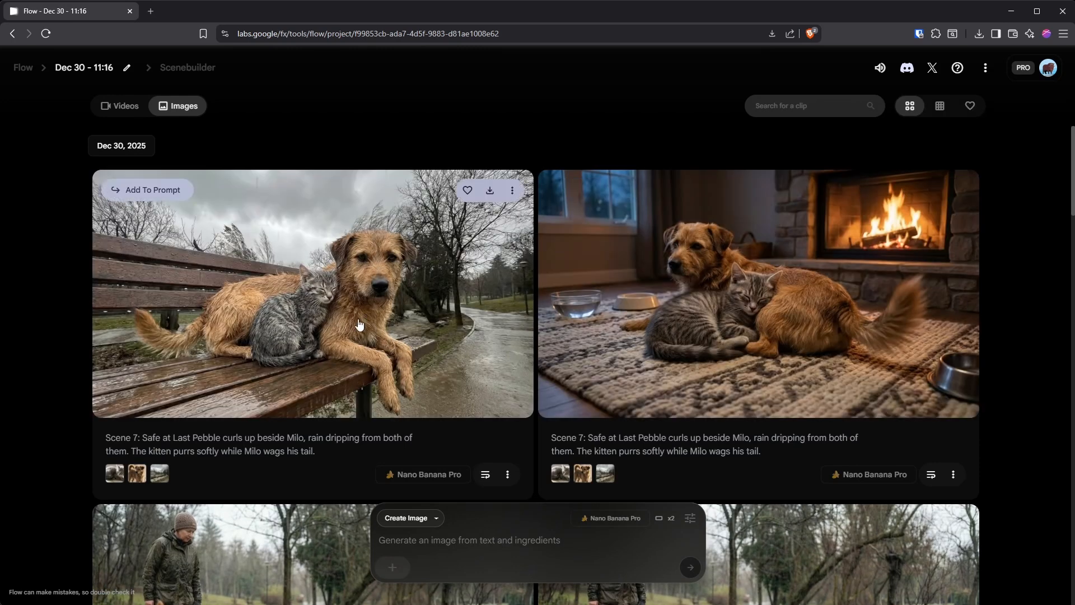
pyautogui.click(490, 200)
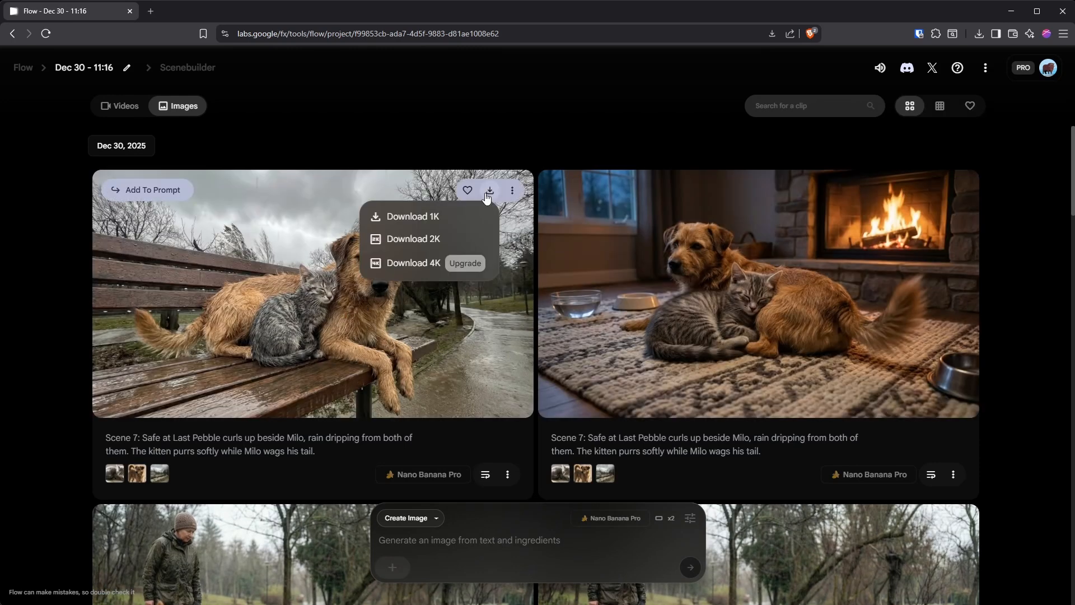
pyautogui.click(439, 240)
# Step: Generate images from ChatGPT's "Scene 8: A New Friendship" text with the Scene 7 bench image and rainy park image as ingredients
pyautogui.moveTo(461, 325); pyautogui.dragTo(231, 282)
pyautogui.hotkey('ctrl', 'c')
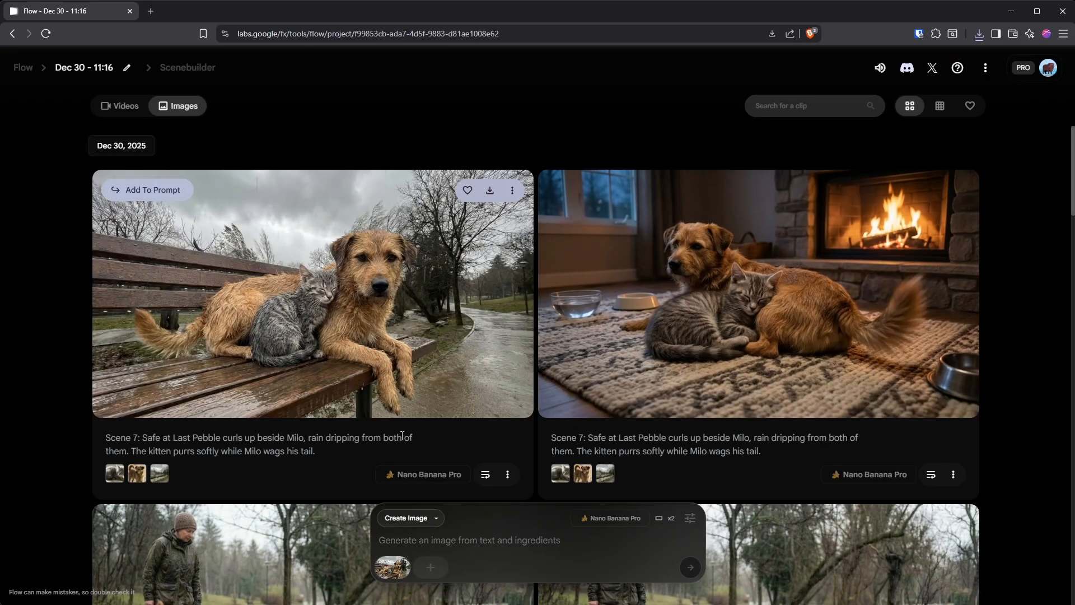
pyautogui.click(429, 568)
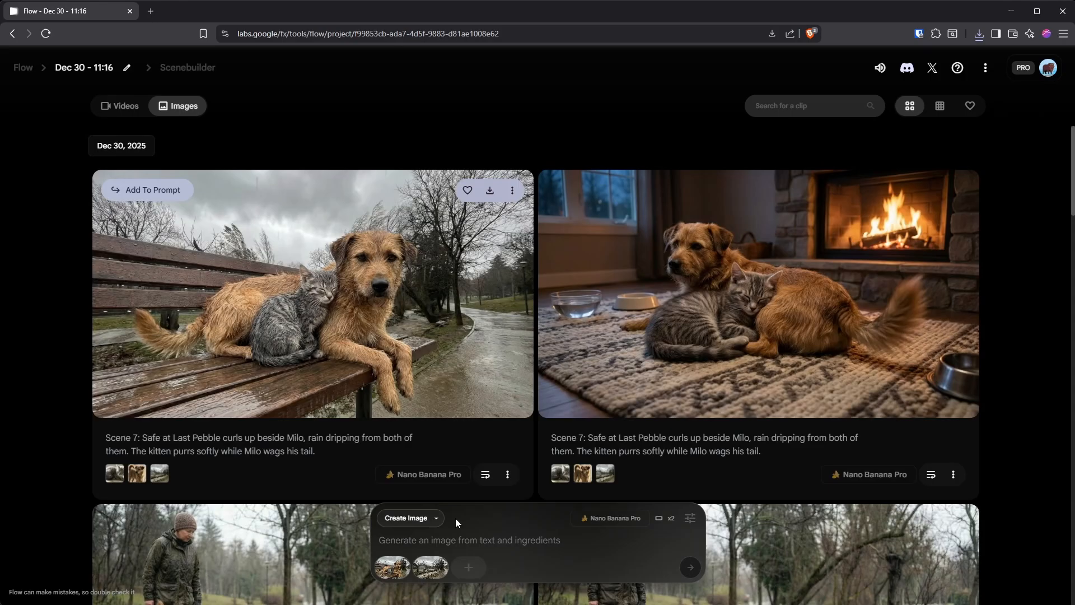
pyautogui.click(454, 536)
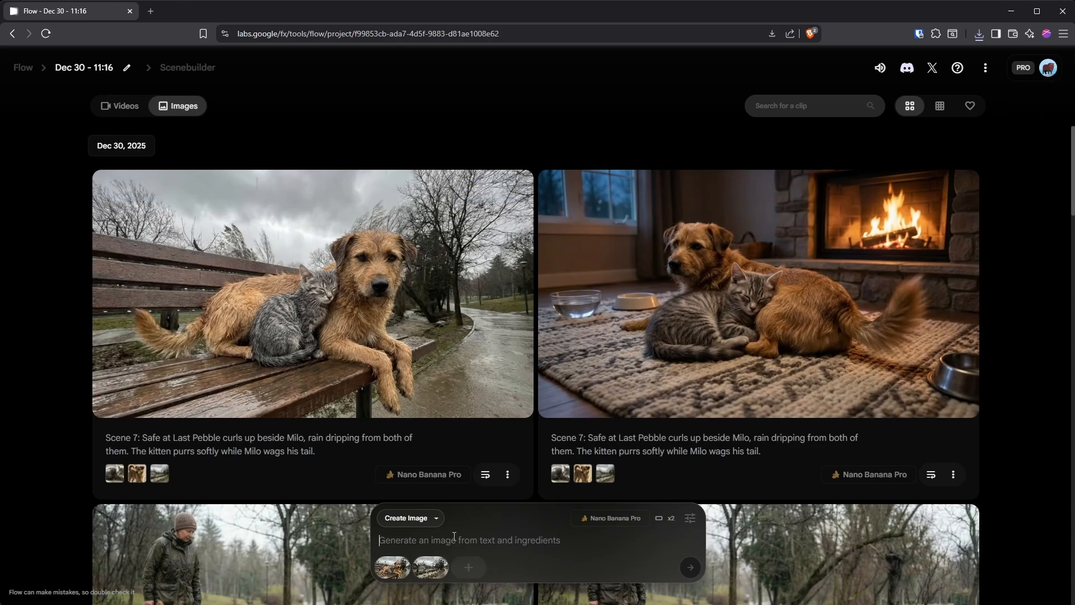
pyautogui.hotkey('ctrl', 'v')
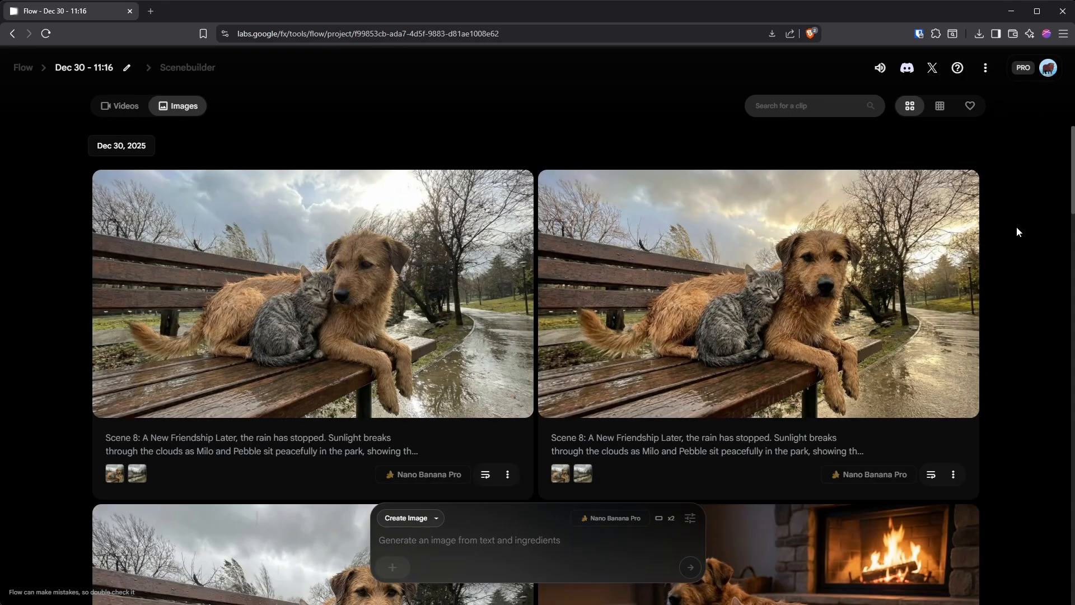
# Step: Regenerate Scene 8 with the bench ingredient replaced by the kitten and dog images, and download the close-up by the stream in 2K
pyautogui.moveTo(760, 308)
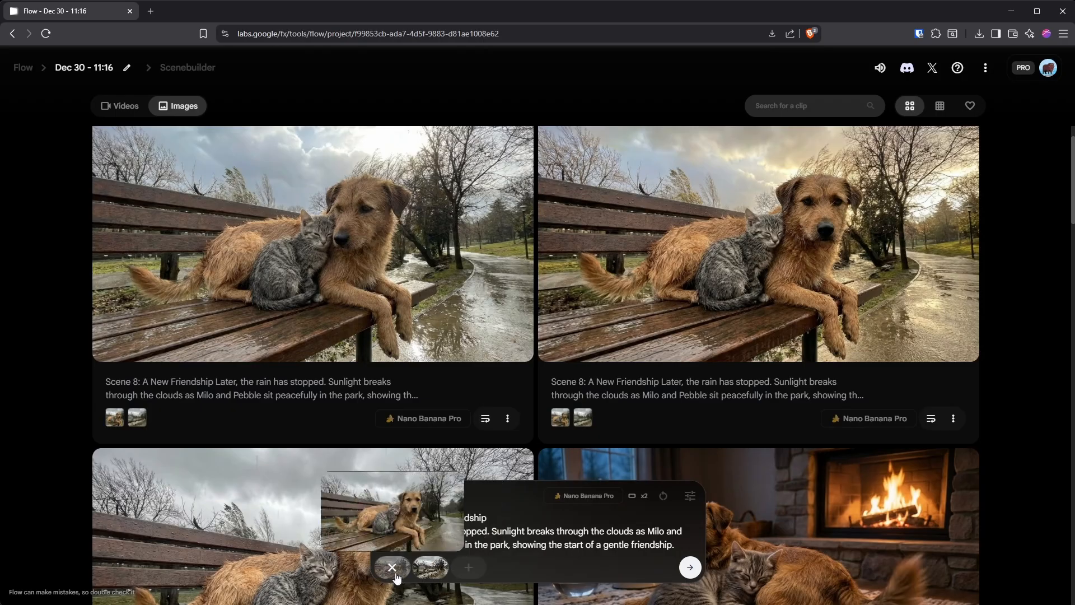
pyautogui.click(394, 570)
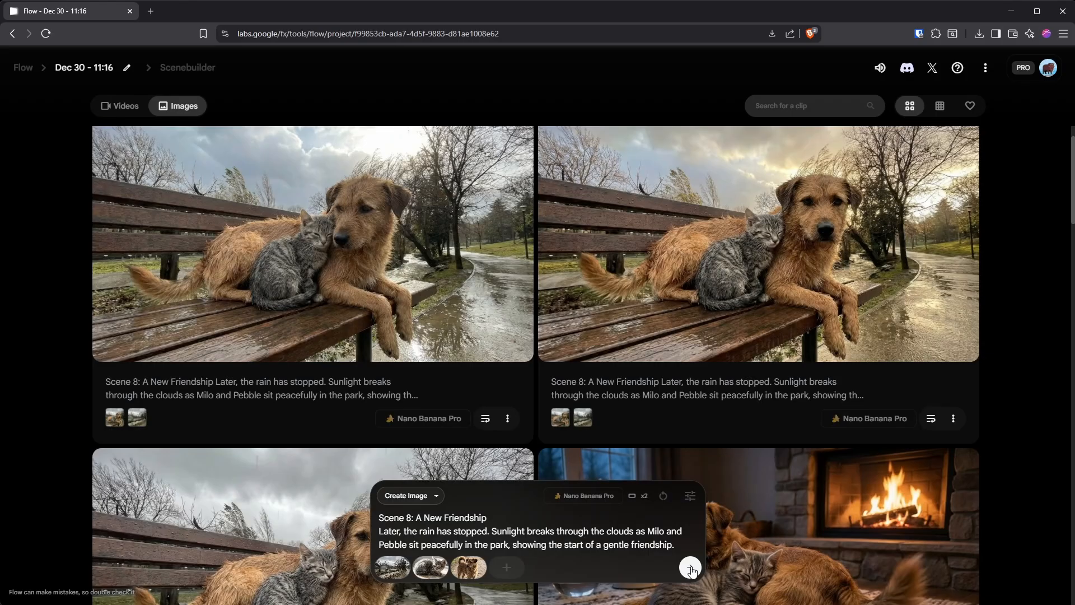
pyautogui.click(691, 568)
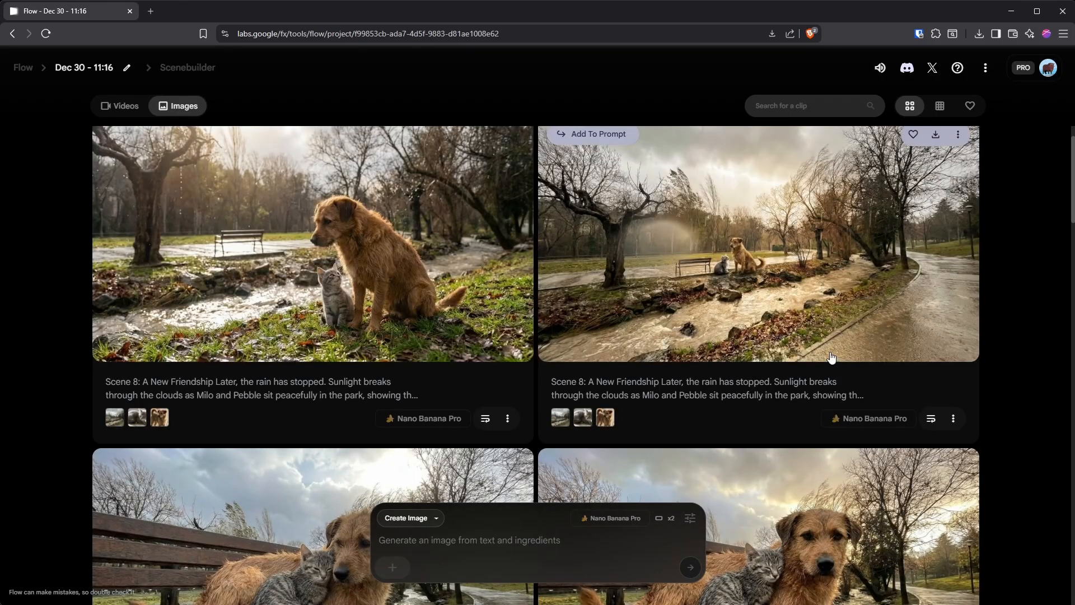
pyautogui.click(490, 135)
pyautogui.click(438, 184)
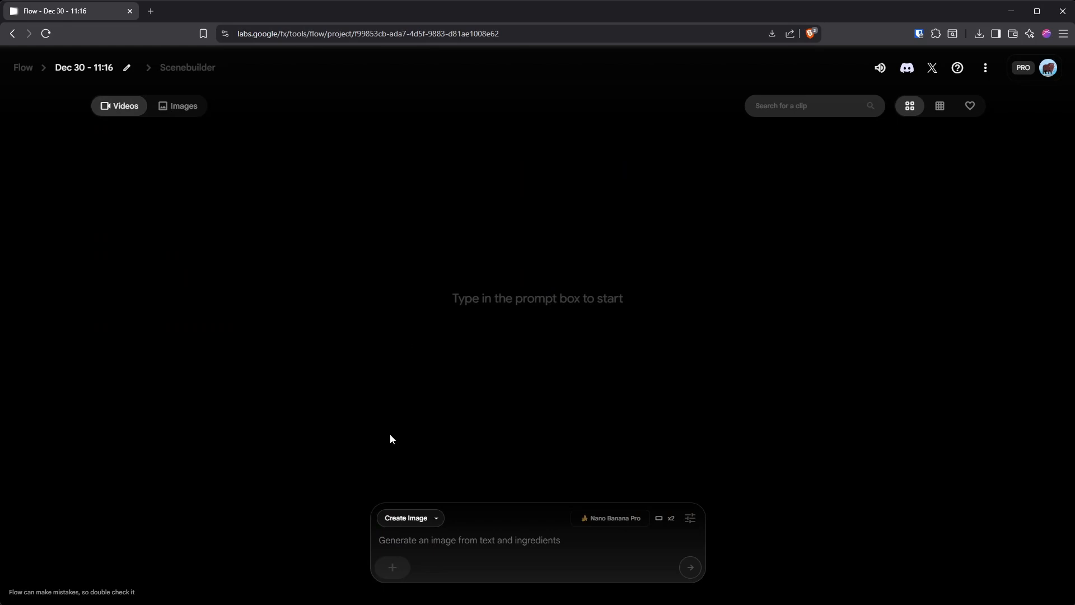
# Step: Switch the generation mode to Frames to Video and set the outputs per prompt to 1
pyautogui.click(436, 519)
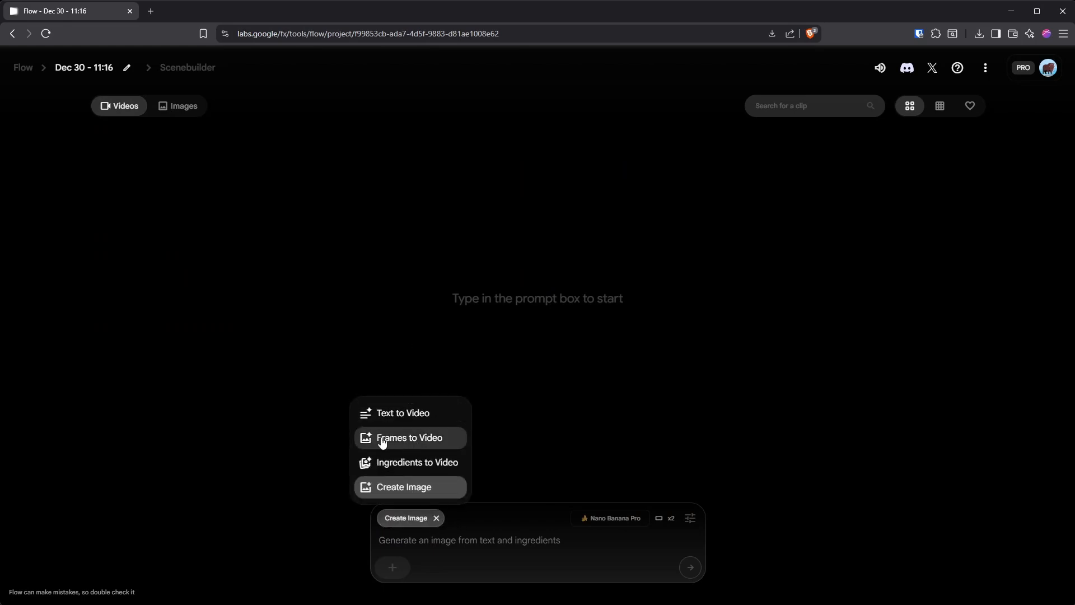
pyautogui.click(430, 439)
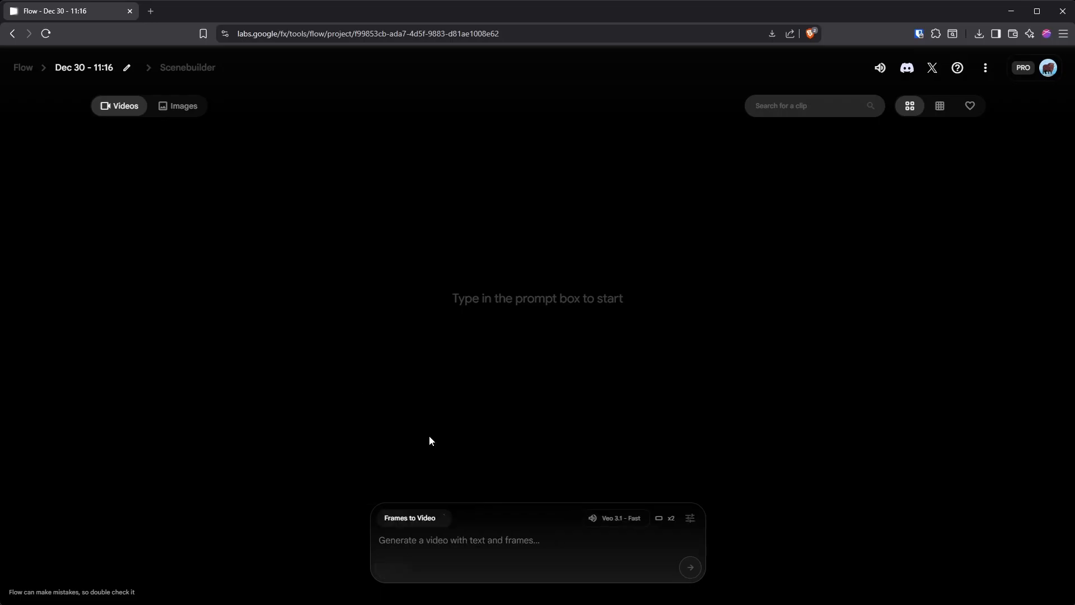
pyautogui.click(638, 519)
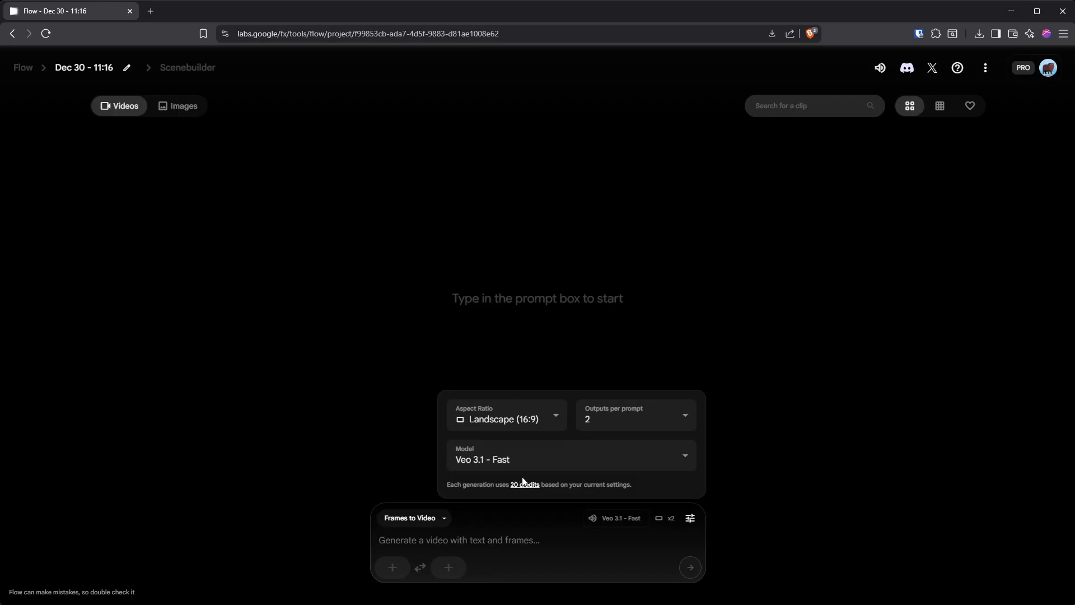
pyautogui.click(639, 426)
pyautogui.click(630, 309)
# Step: Set the rainy park image as the video's start frame and the Scene 2 kitten image as its end frame
pyautogui.click(395, 567)
pyautogui.click(409, 331)
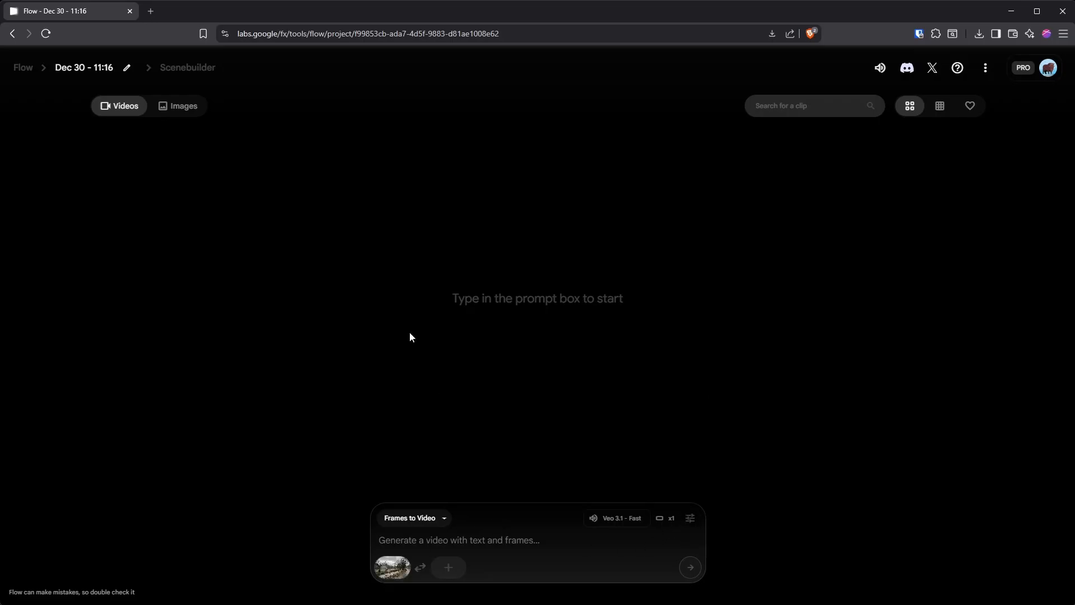
pyautogui.click(448, 567)
pyautogui.click(586, 255)
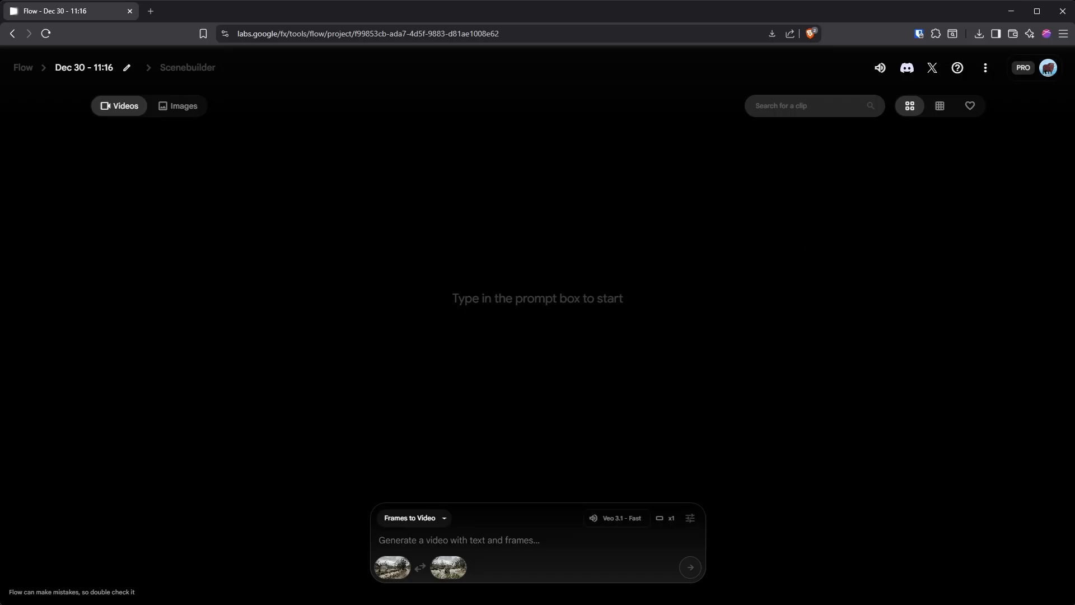
# Step: Copy the Scene 1 and Scene 2 headings and texts together from ChatGPT, and return to Flow
pyautogui.hotkey('alt', 'Tab')
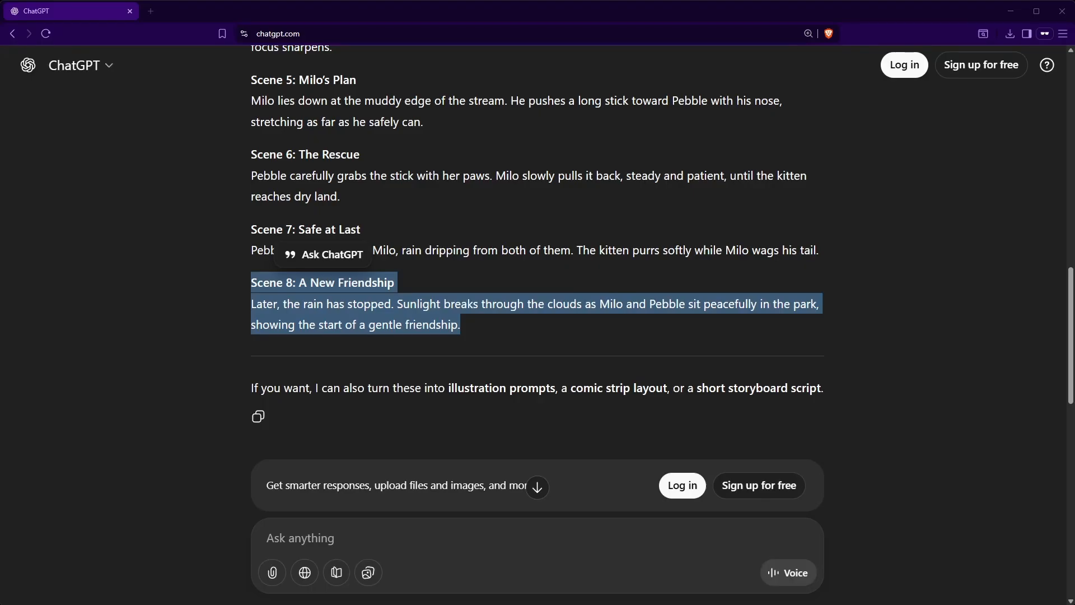
pyautogui.scroll(7, 456, 217)
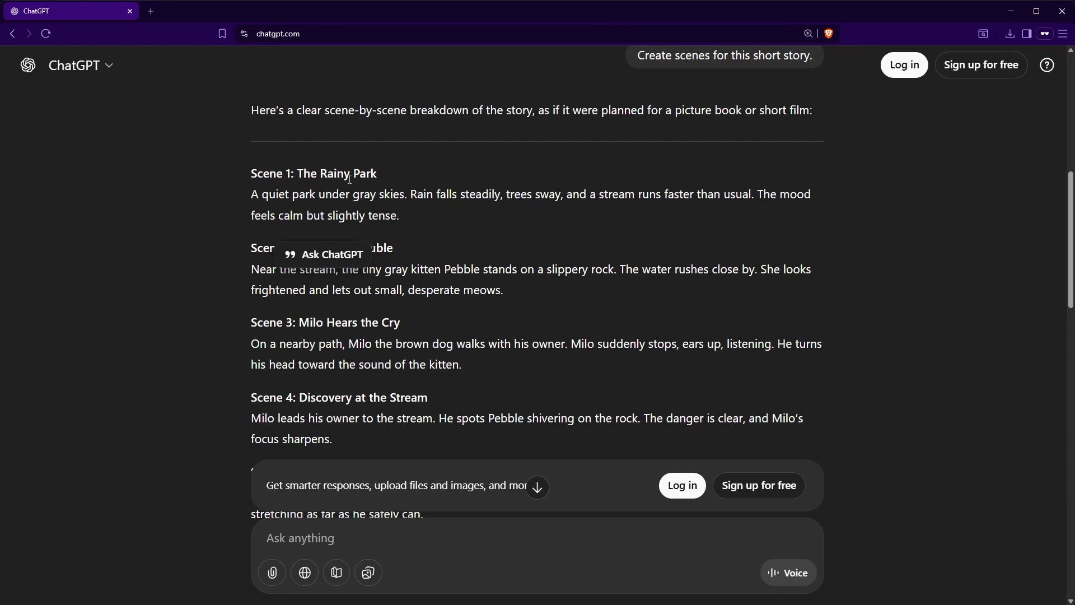
pyautogui.click(375, 191)
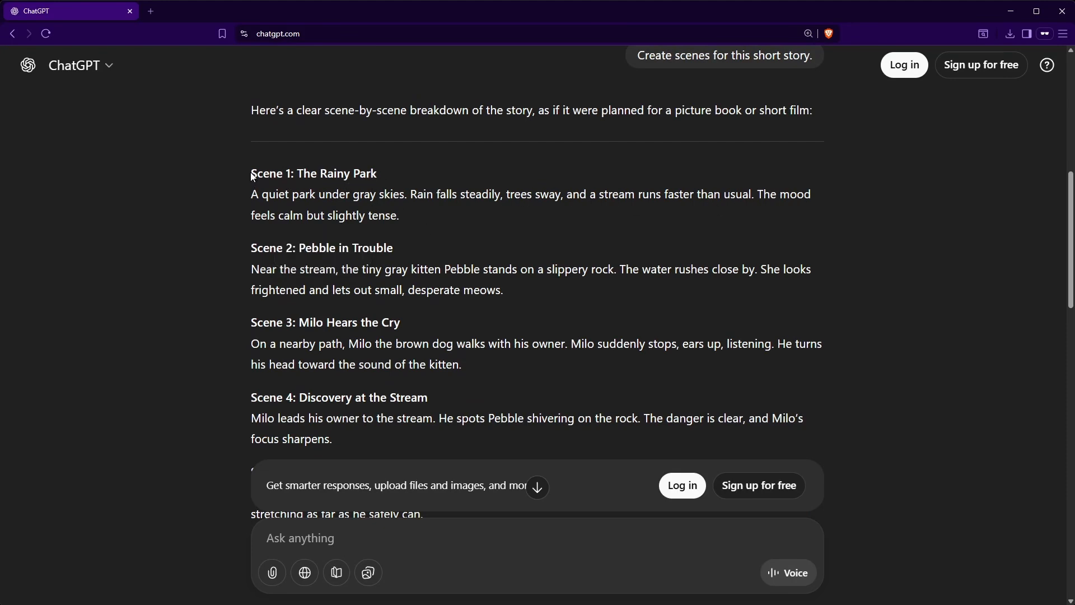
pyautogui.moveTo(253, 177); pyautogui.dragTo(534, 290)
pyautogui.hotkey('ctrl', 'c')
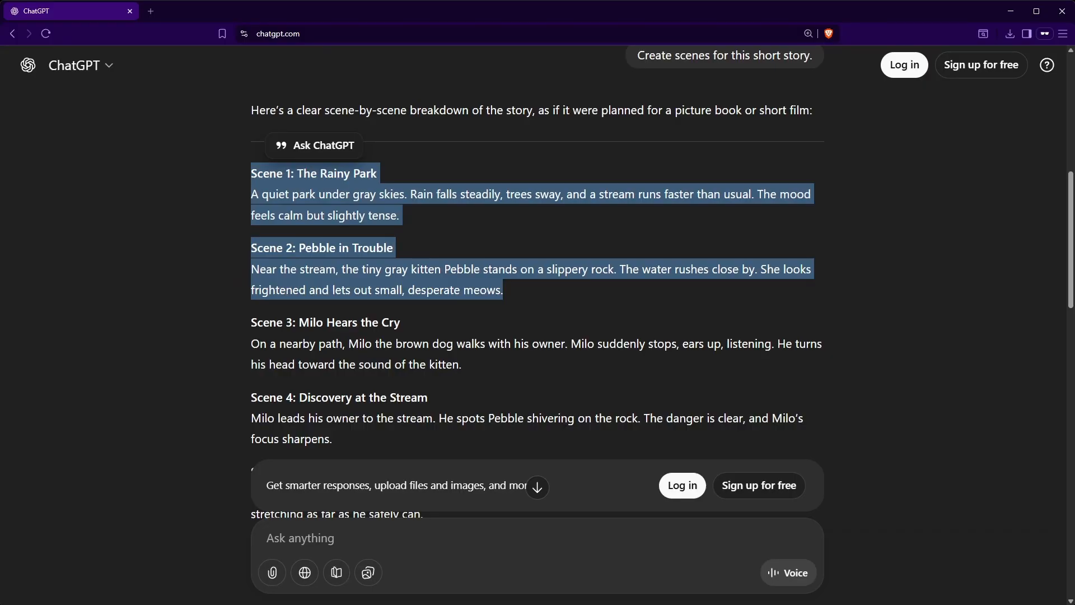
pyautogui.hotkey('alt', 'Tab')
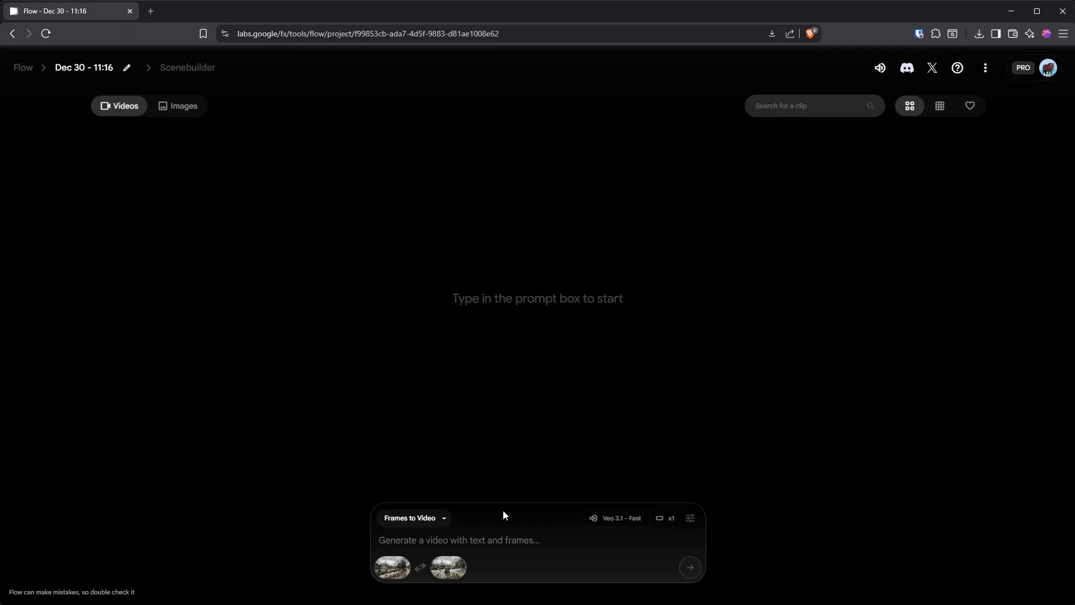
# Step: Generate a video from the copied Scene 1 and Scene 2 texts, and add the resulting clip to the scene
pyautogui.hotkey('ctrl', 'v')
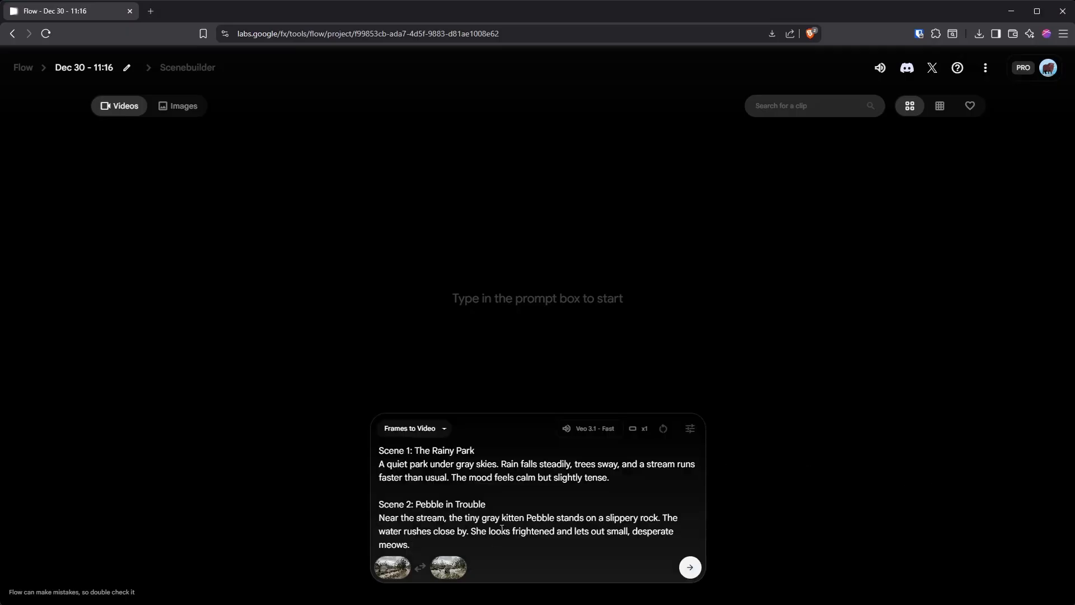
pyautogui.click(691, 568)
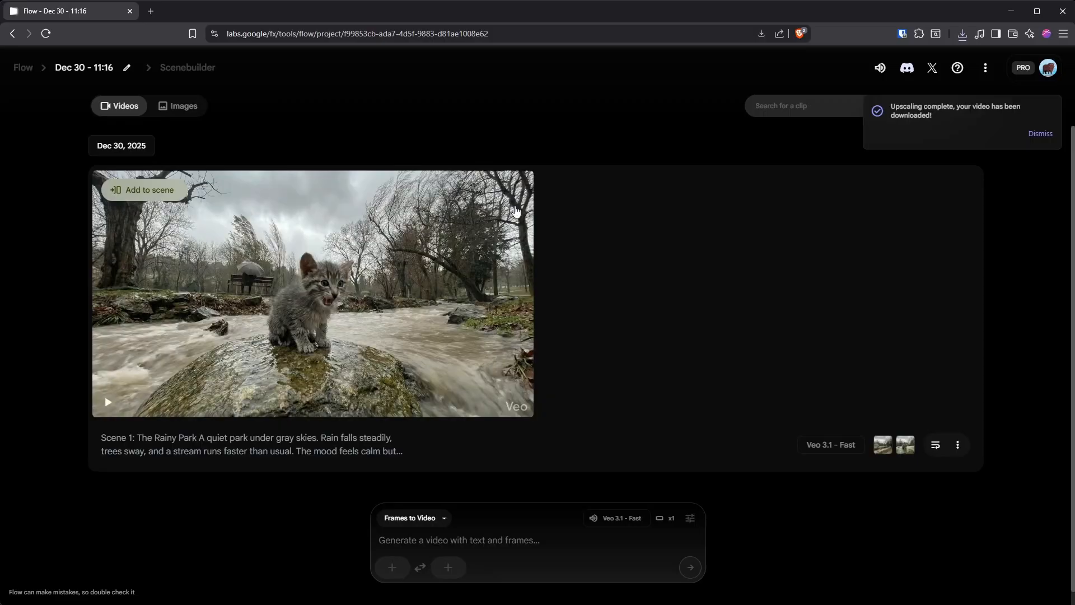
pyautogui.click(139, 190)
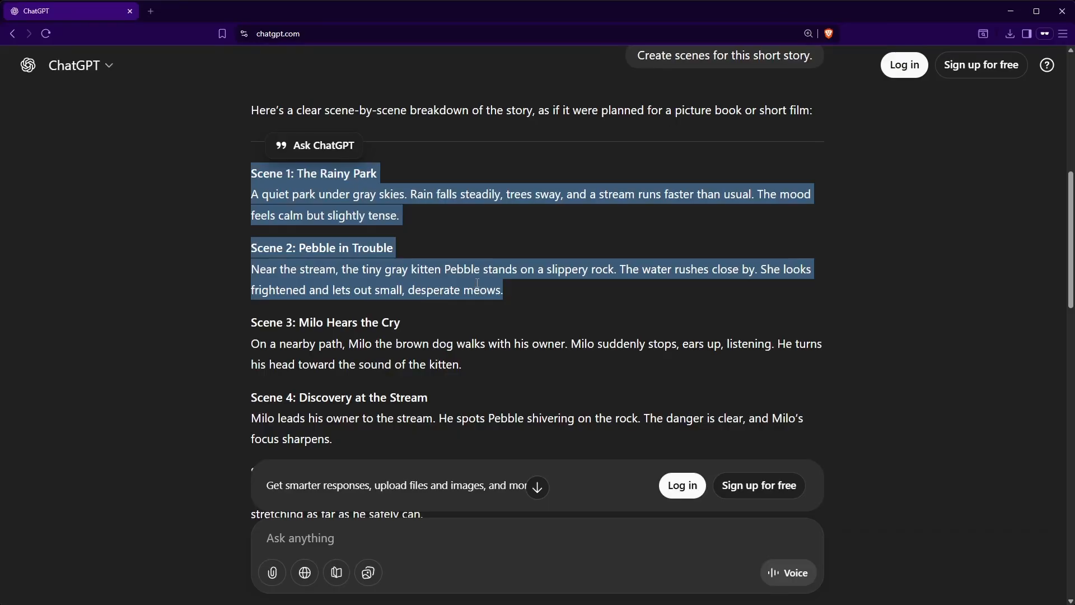
# Step: Copy the Scene 3 and Scene 4 headings and texts from ChatGPT, and play the Scene 3 video in Flow
pyautogui.scroll(-2, 478, 283)
pyautogui.moveTo(251, 210); pyautogui.dragTo(516, 326)
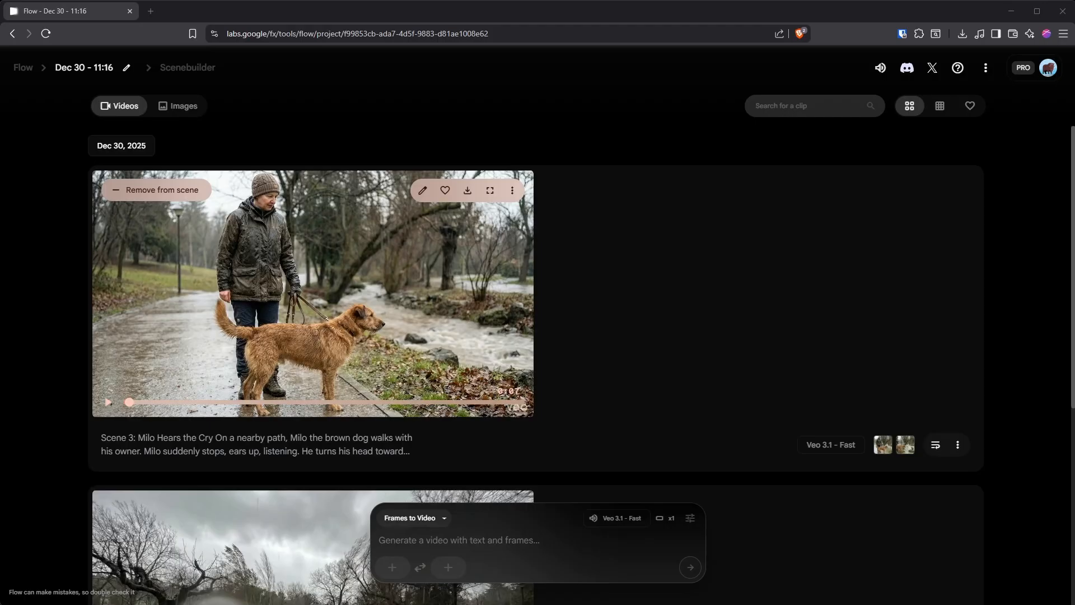
pyautogui.click(109, 402)
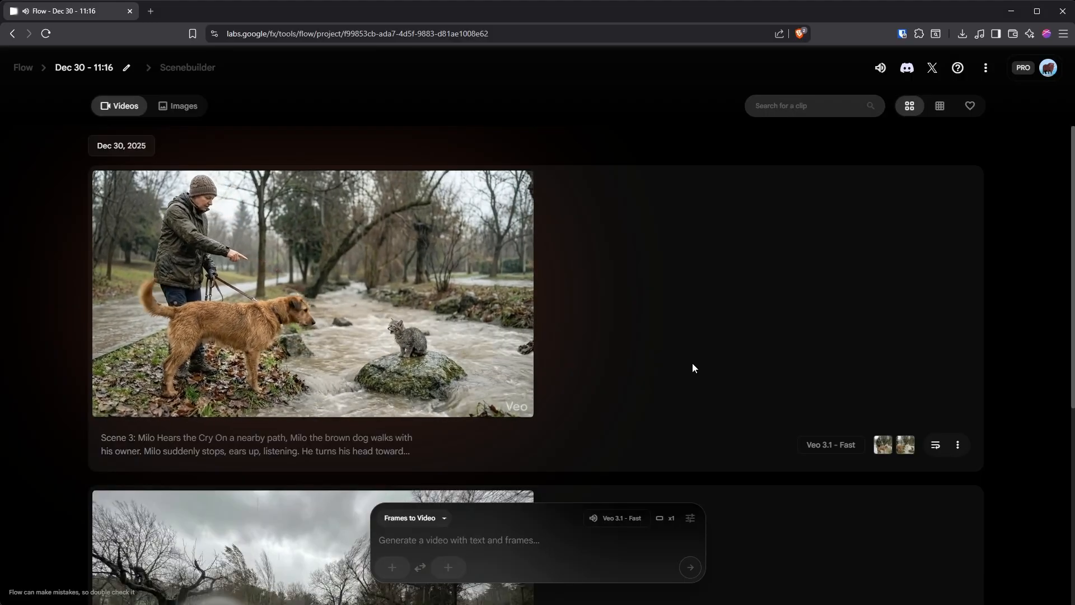
# Step: Copy the Scene 5 and Scene 6 texts from ChatGPT, and review the end of the Scene 5 video in Flow
pyautogui.hotkey('alt', 'Tab')
pyautogui.moveTo(361, 315); pyautogui.dragTo(235, 189)
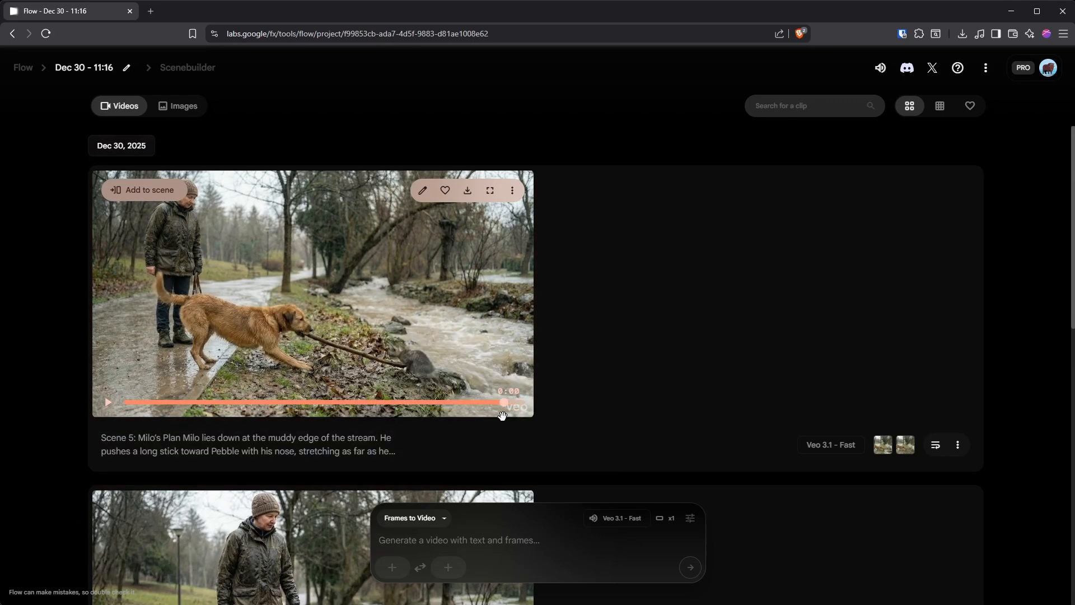
pyautogui.moveTo(499, 408); pyautogui.dragTo(538, 411)
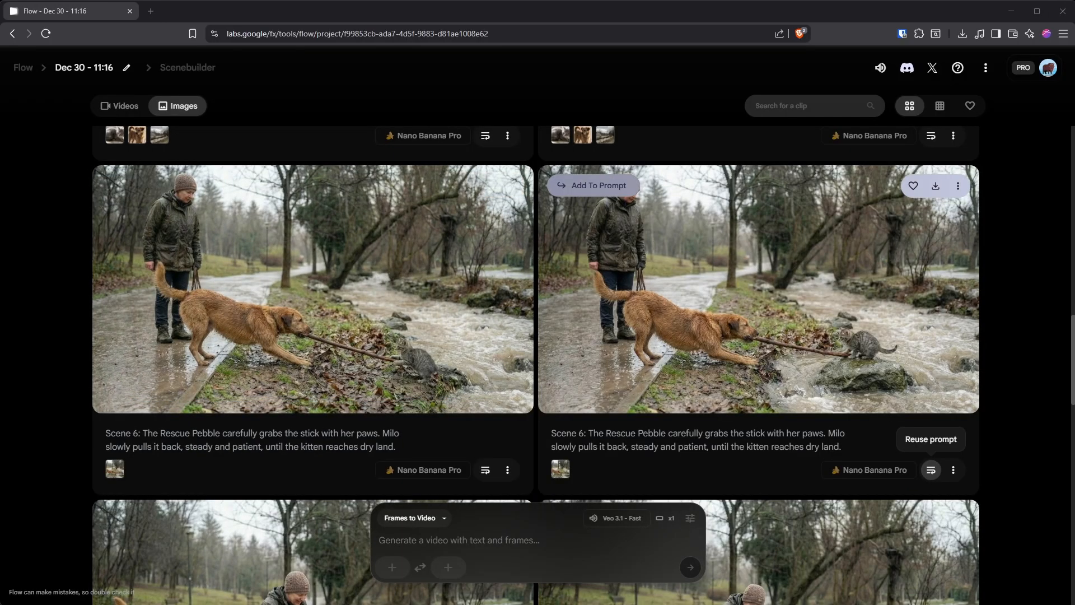
# Step: Reuse the Scene 6 image prompt, replace its text with "Dog has pulled the cat with the stick off of the pebble", and generate new images
pyautogui.click(931, 470)
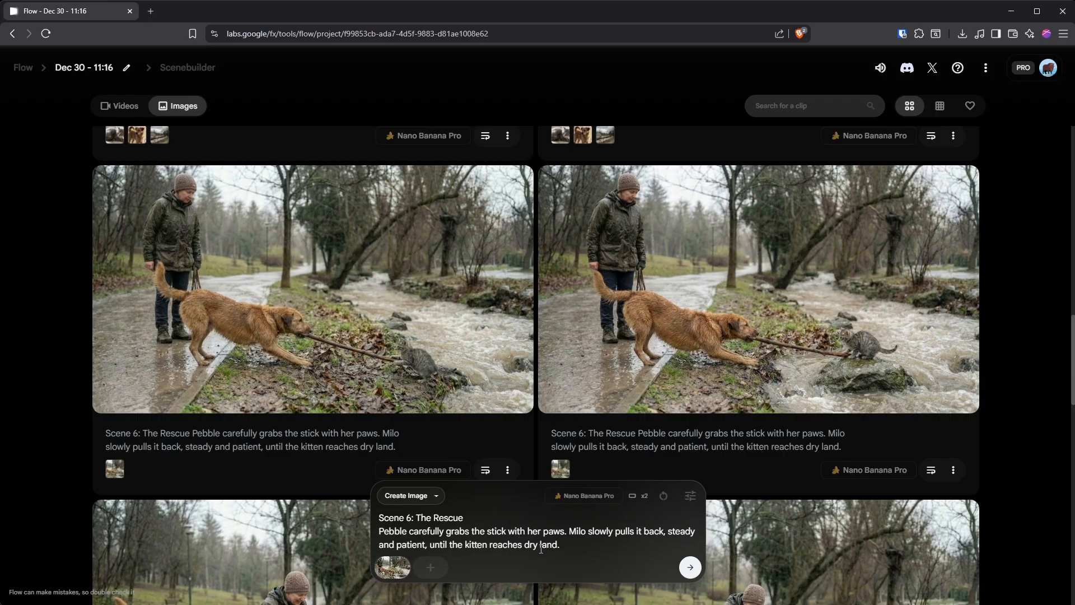
pyautogui.moveTo(572, 545); pyautogui.dragTo(369, 534)
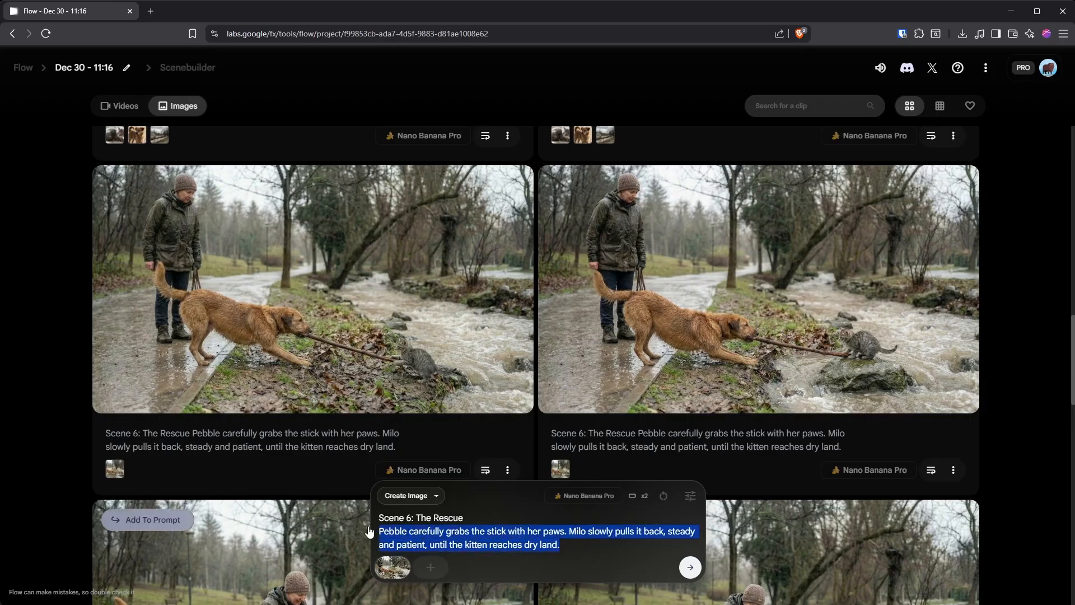
pyautogui.write('Dog has pulled the ca')
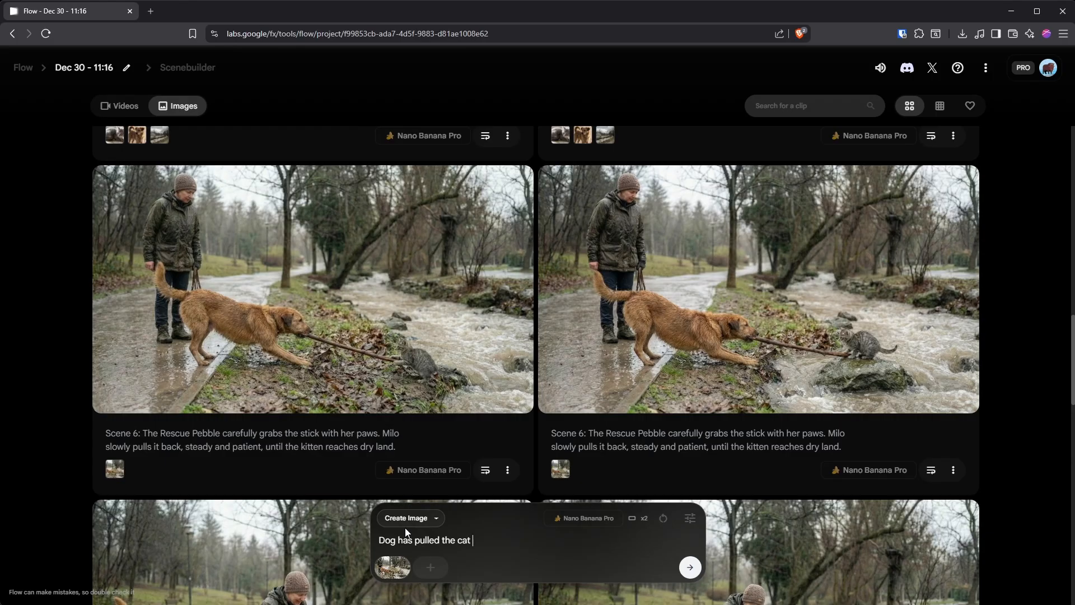
pyautogui.write('the stick off of the pebble')
pyautogui.click(691, 567)
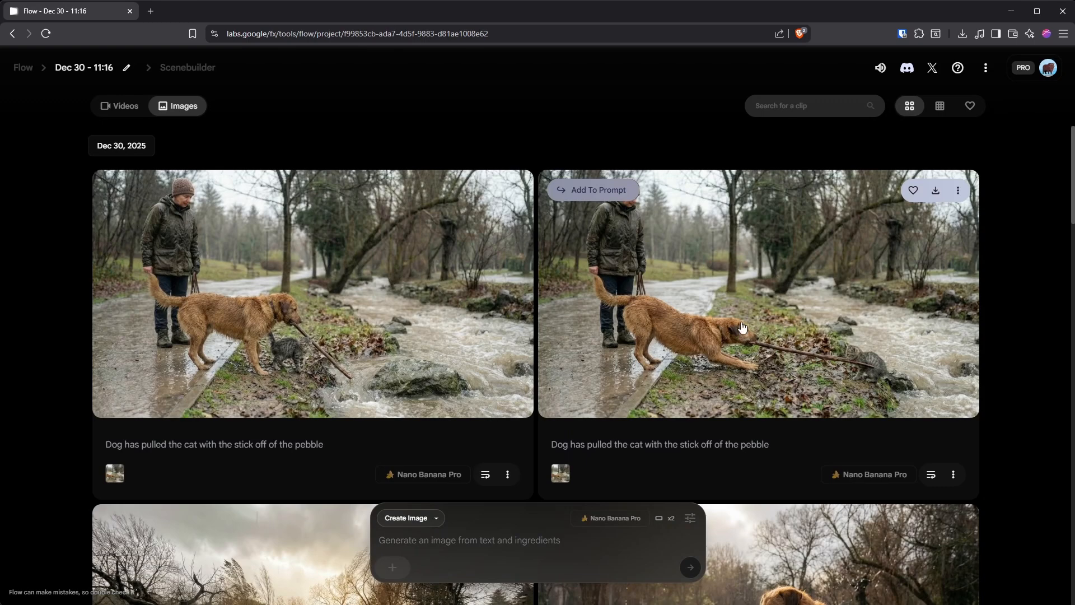
pyautogui.scroll(-2, 495, 332)
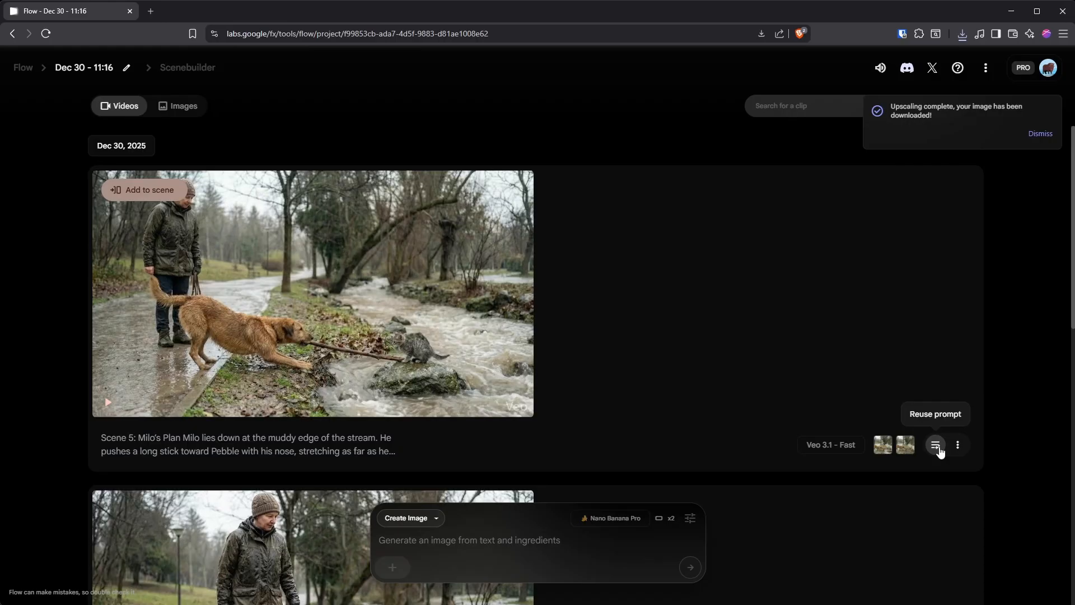
# Step: Regenerate the Scene 5 and Scene 6 video with the image of the cat standing beside the dog as end frame, and play it
pyautogui.click(941, 451)
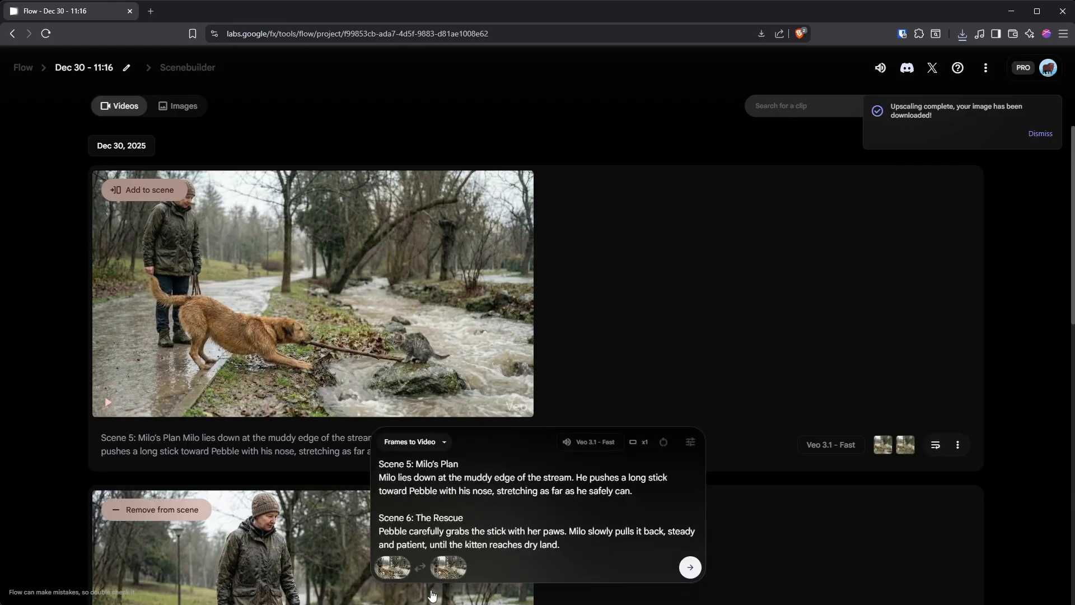
pyautogui.click(448, 569)
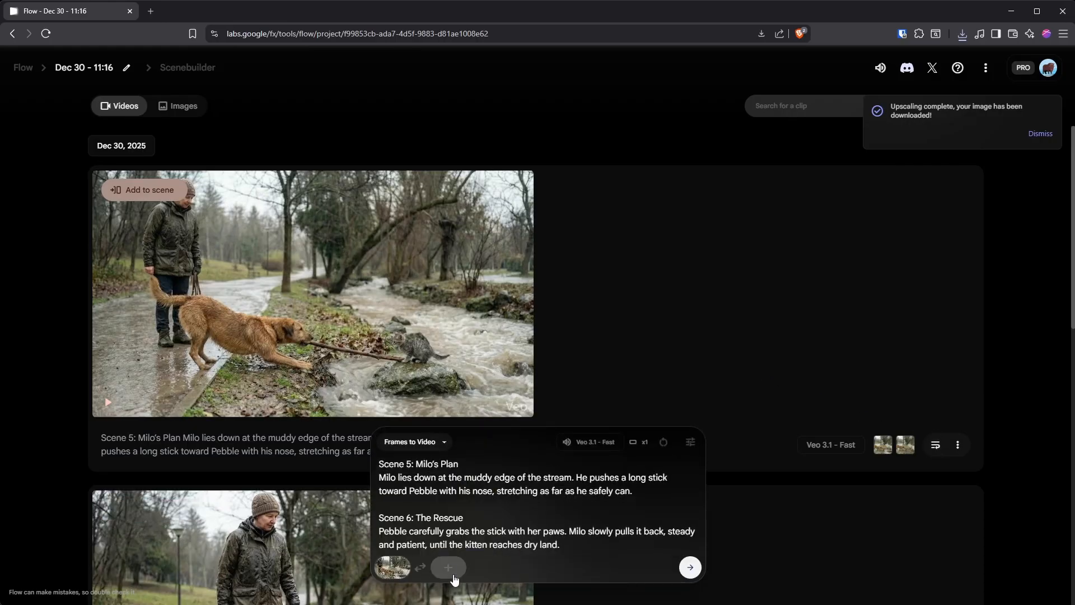
pyautogui.click(449, 570)
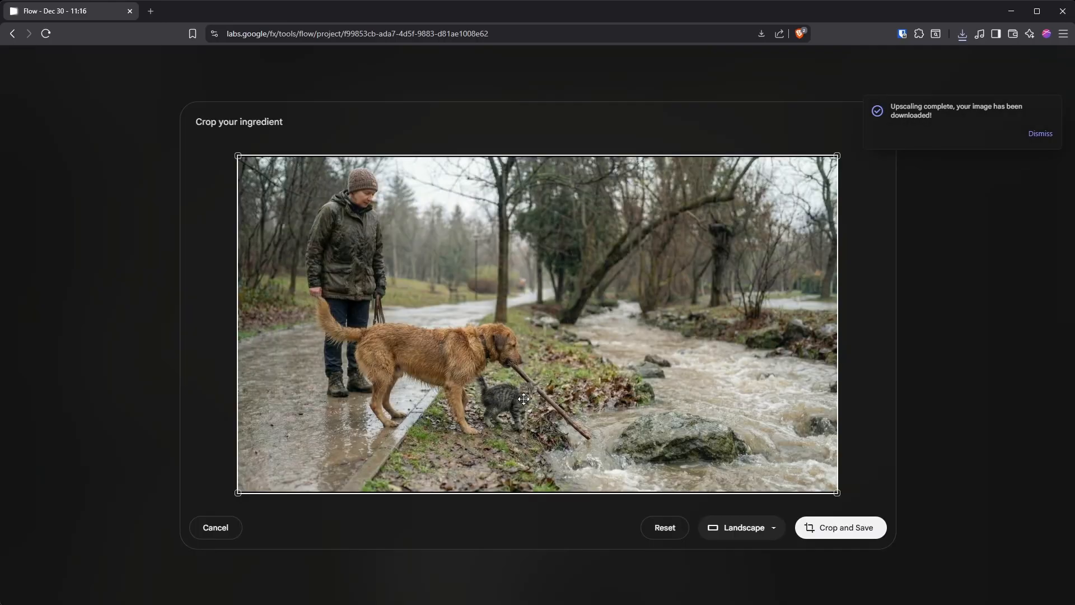
pyautogui.click(846, 529)
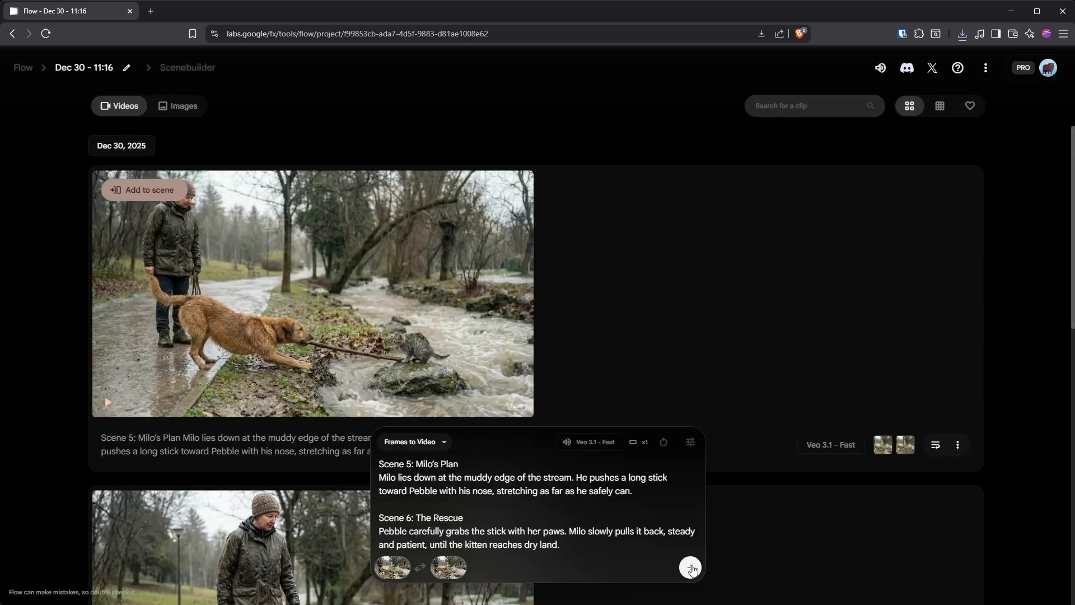
pyautogui.click(690, 567)
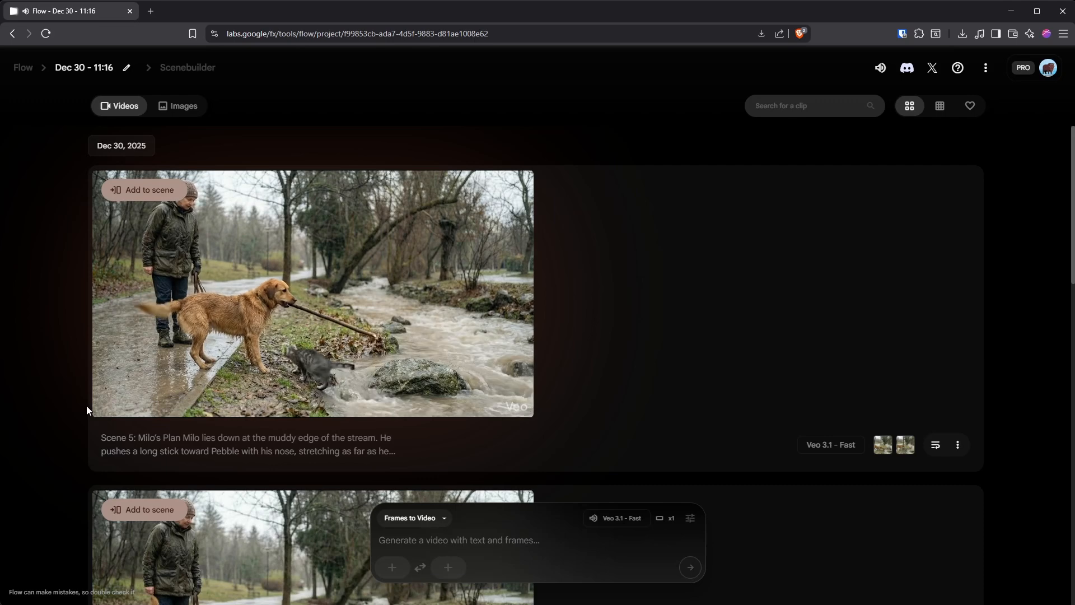
pyautogui.click(108, 402)
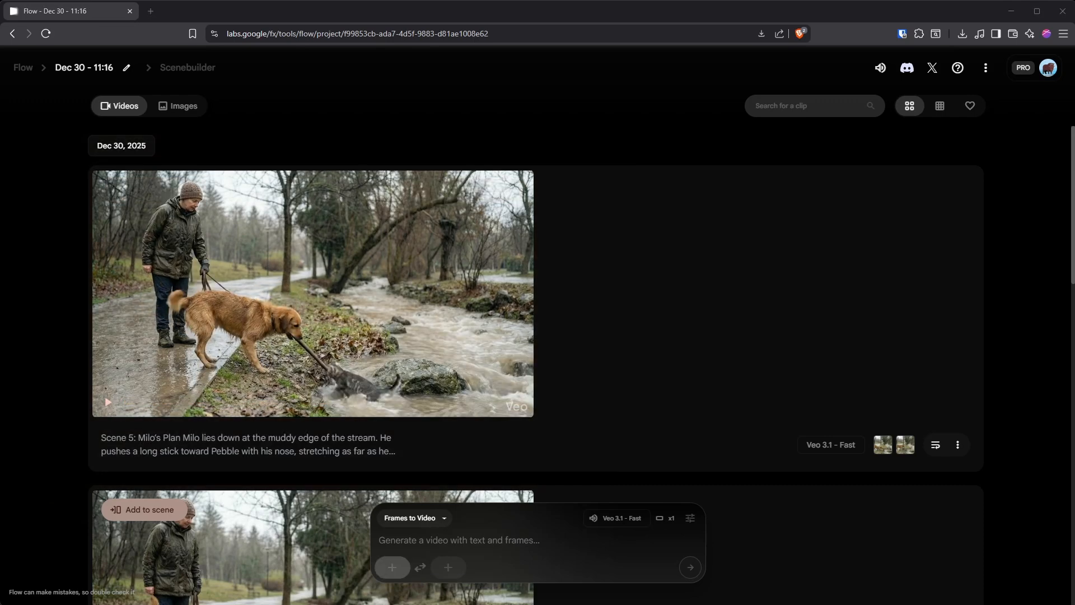
# Step: Generate a video with the Scene 7 and Scene 8 texts, from the bench image to the sunlit park image, and play it
pyautogui.click(393, 567)
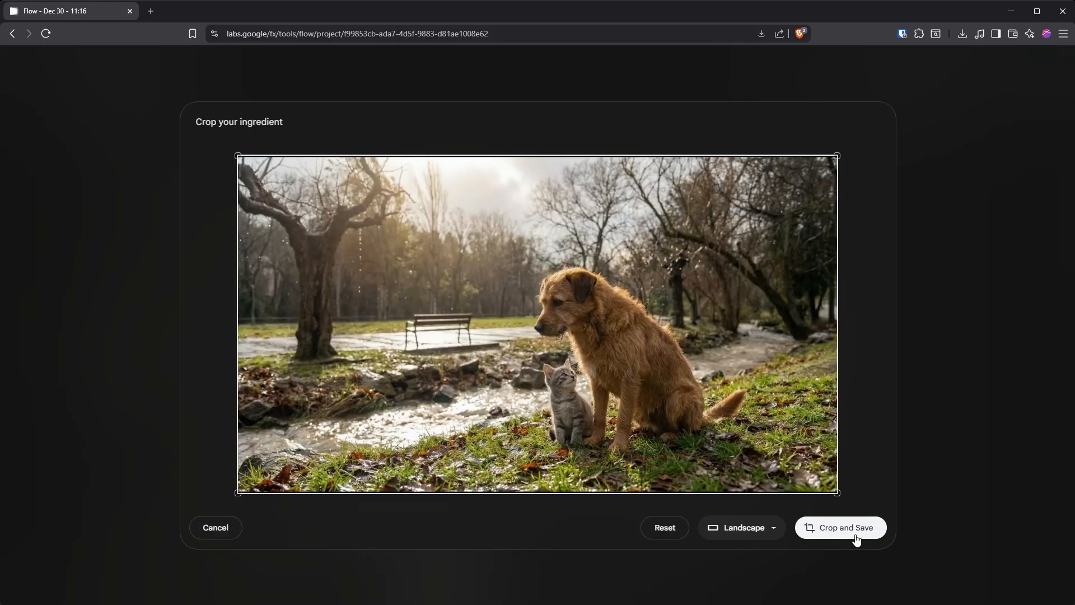
pyautogui.click(854, 535)
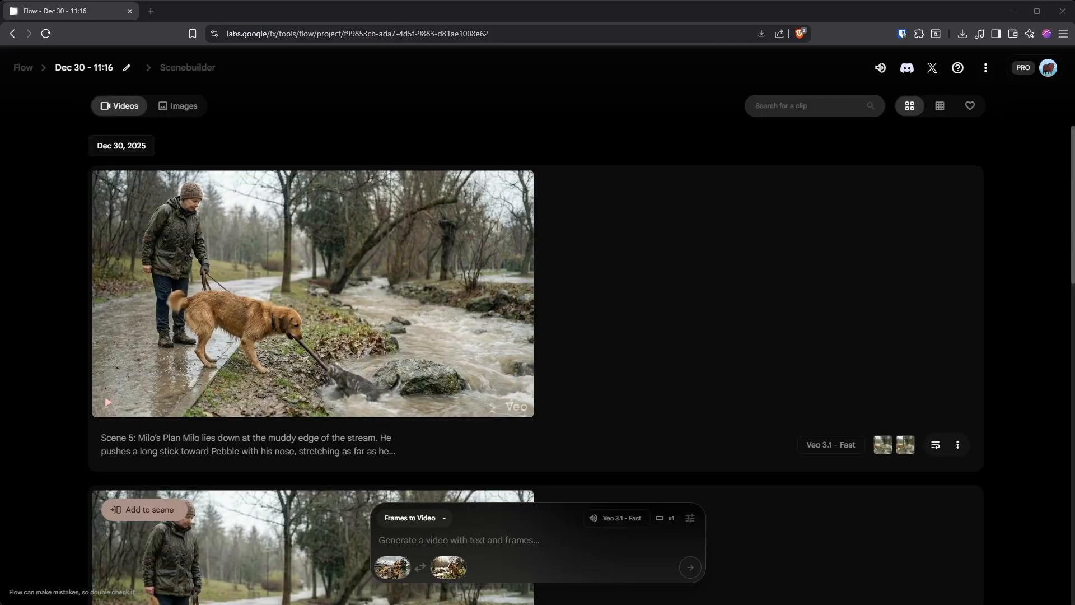
pyautogui.click(475, 541)
pyautogui.write('Scene 7: Safe at Last Pebble curls up beside Milo, rain dripping from both of them. The kitten purrs softly while Milo wags his tail.  Scene 8: A New Friendship Later, the rain has stopped. Sunlight breaks through the clouds as Milo and Pebble sit peacefully in the park, showing the start of a gentle friendship.')
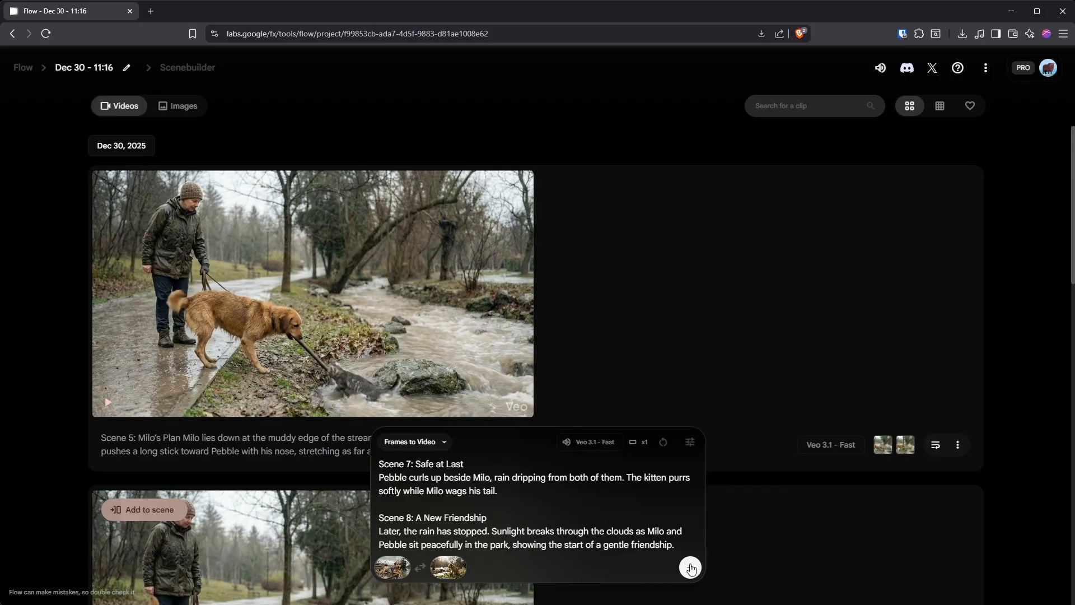
pyautogui.click(691, 568)
pyautogui.moveTo(944, 373)
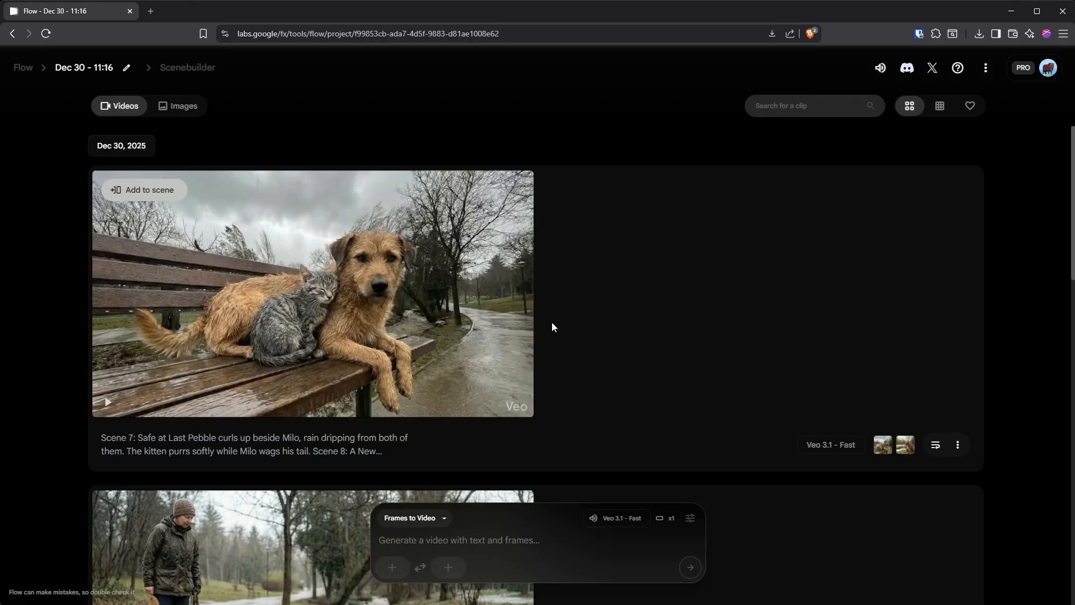
pyautogui.click(108, 406)
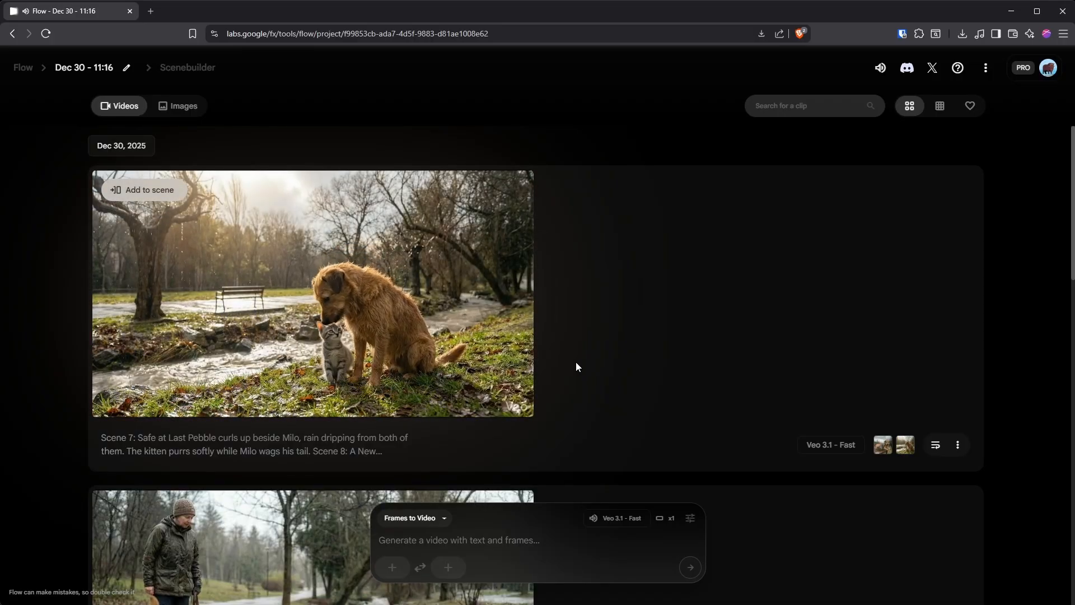
# Step: Add the Scene 5 and Scene 7 clips to the scene, and play the assembled sequence in Scenebuilder
pyautogui.scroll(-3, 272, 356)
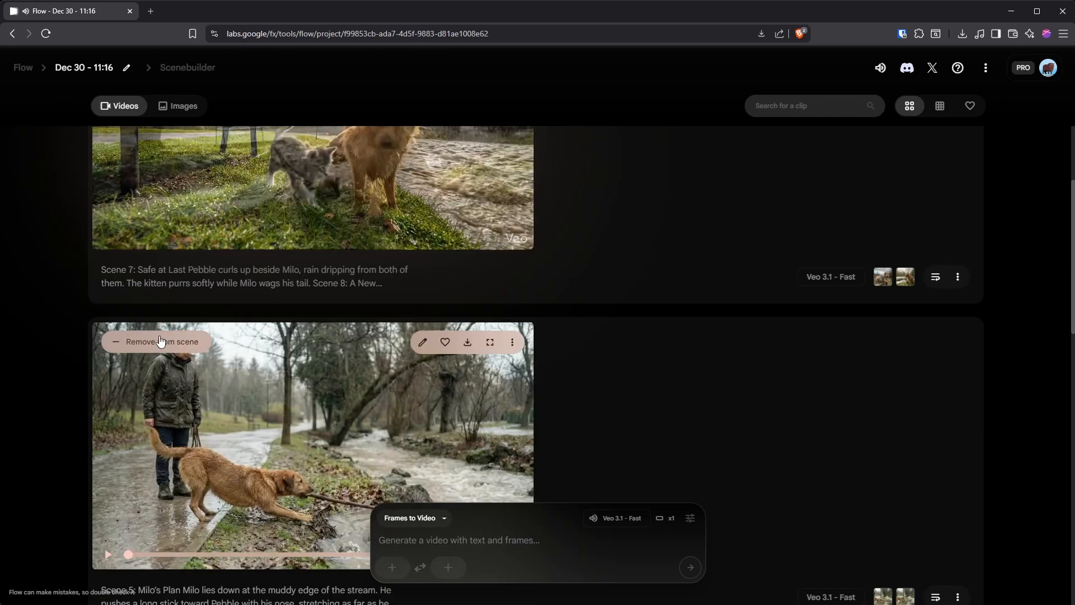
pyautogui.scroll(3, 160, 341)
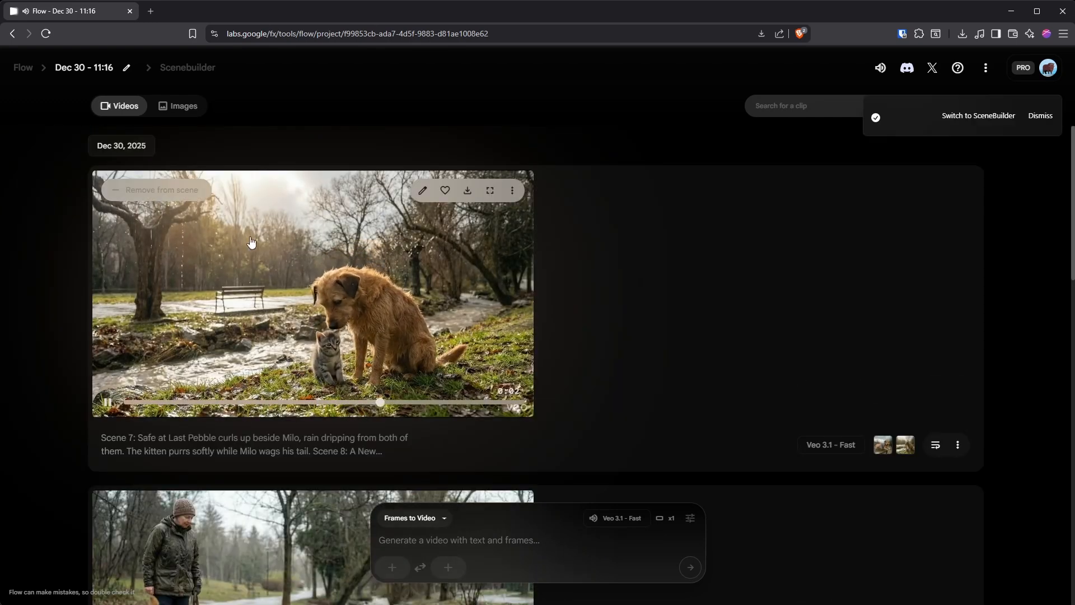
pyautogui.click(987, 116)
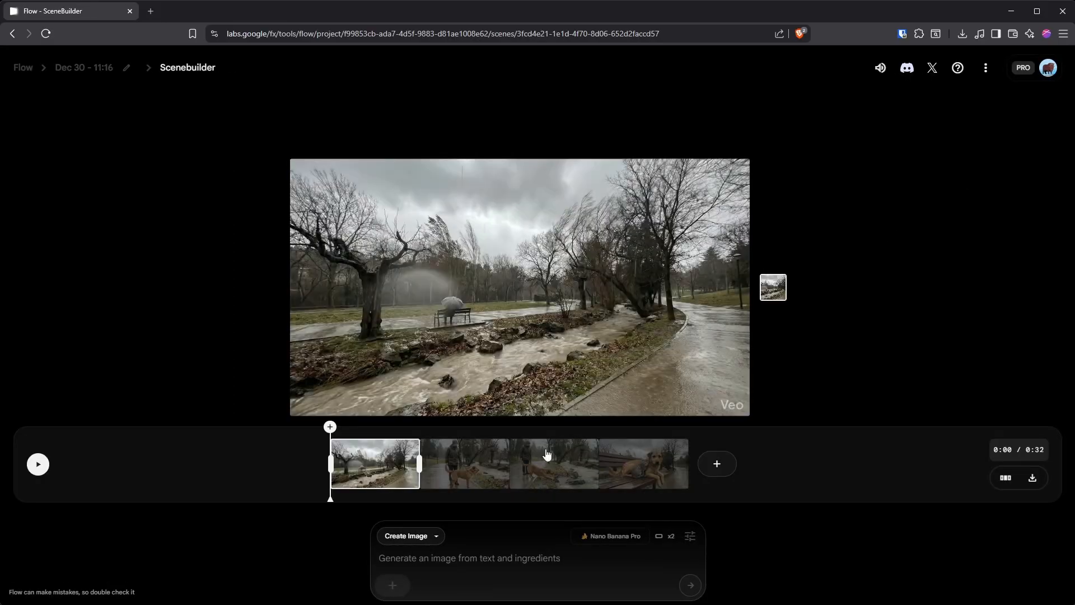
pyautogui.click(39, 462)
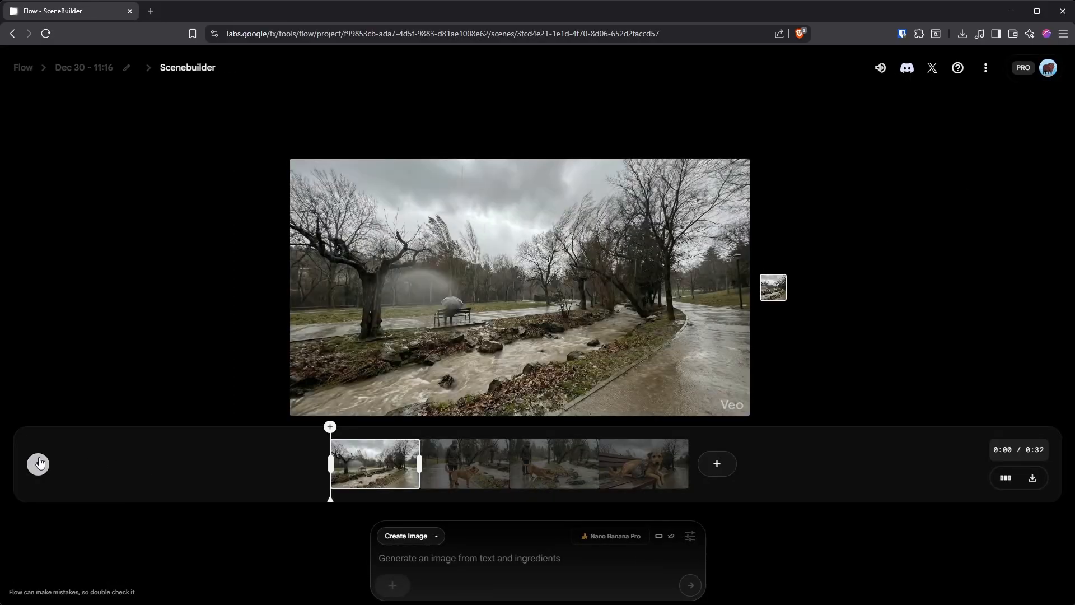